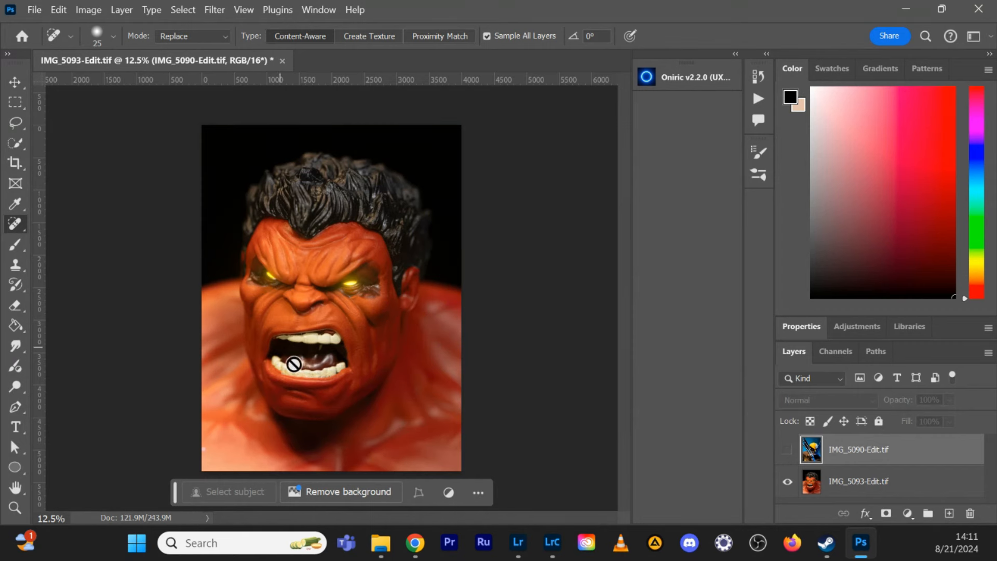
- Show the Wolverine layer, place the red Hulk layer IMG_5093-Edit.tif above it and give the Hulk layer a black layer mask
left_click(787, 449)
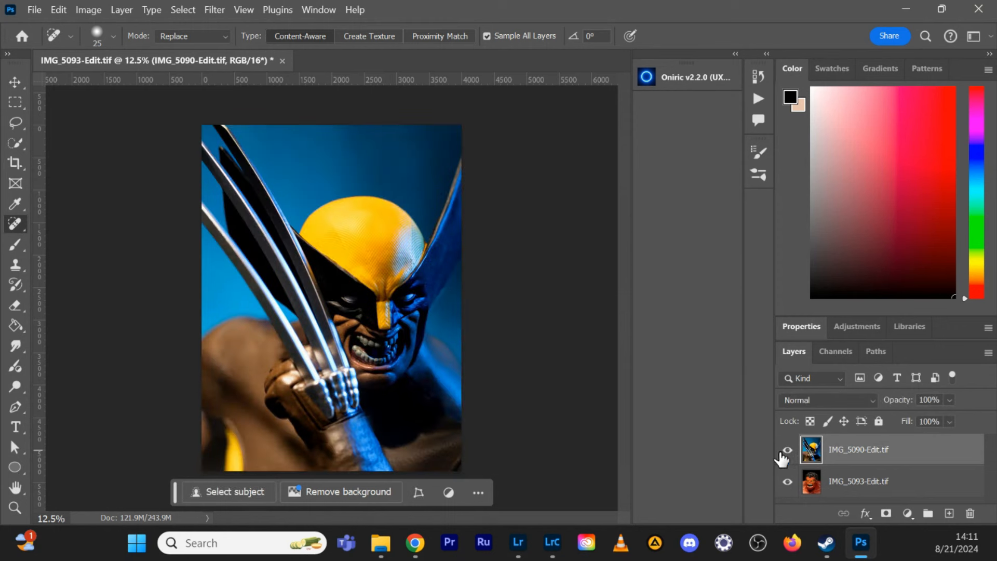
left_click_drag(893, 491, 902, 441)
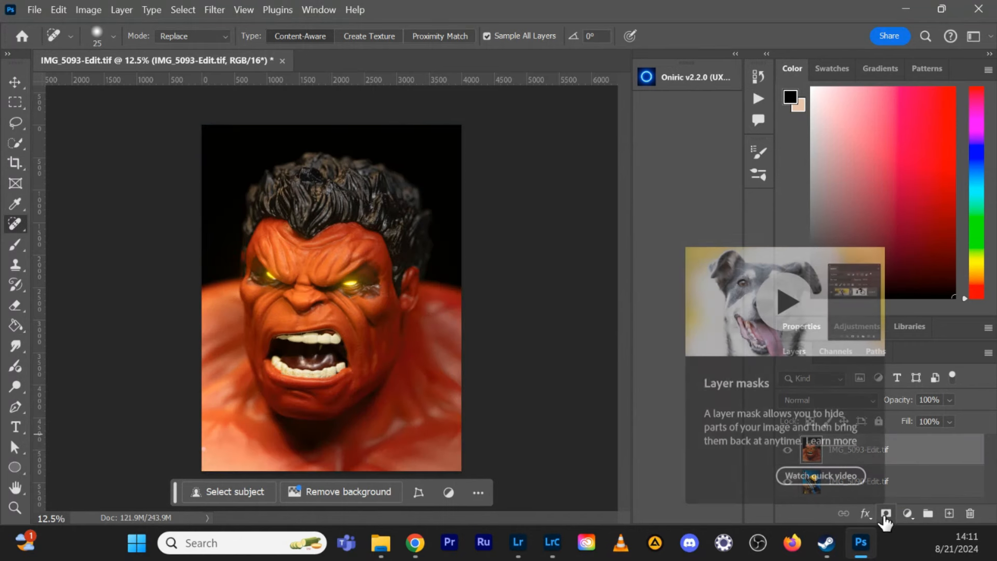
left_click(887, 514)
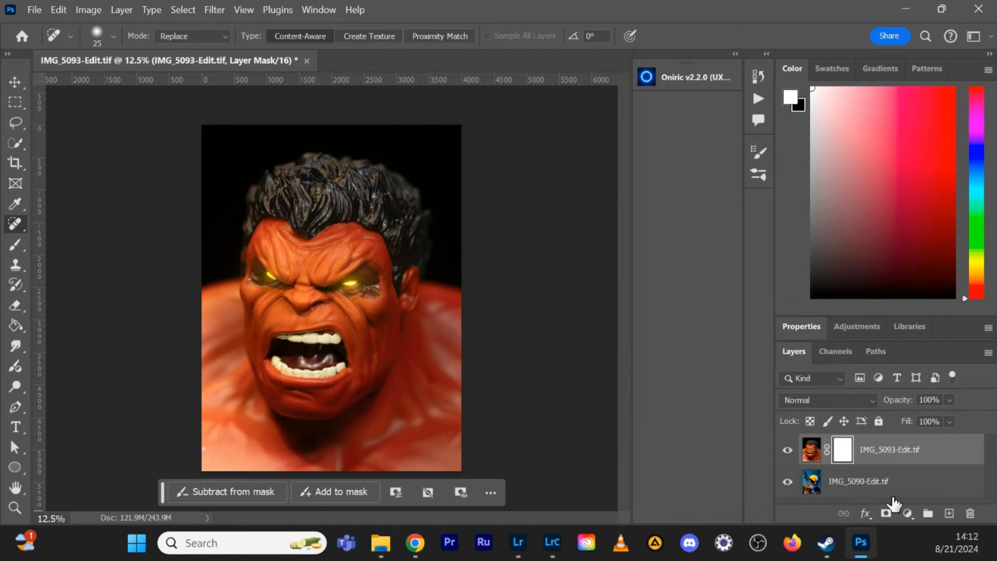
key("ctrl+i")
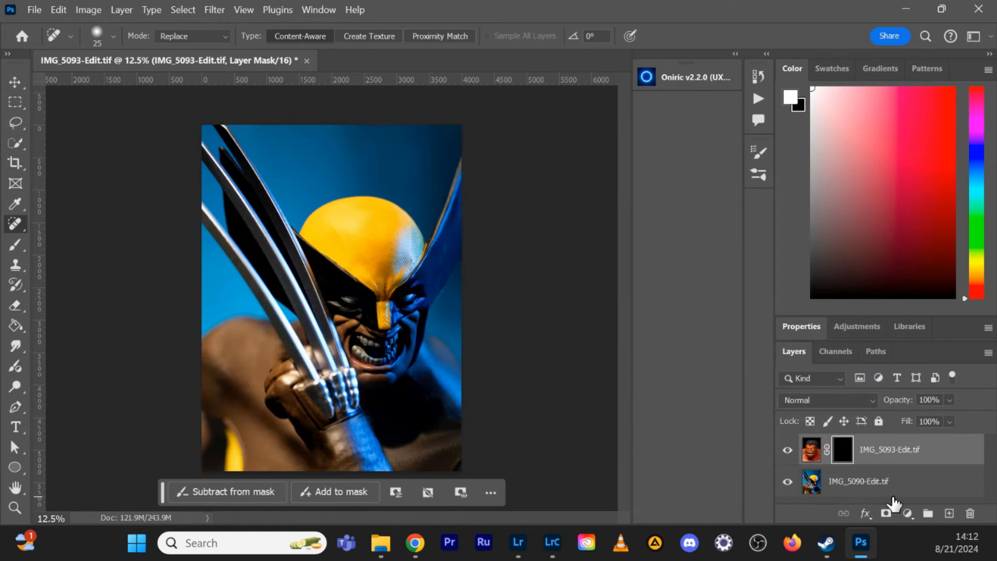
- Disable the Hulk layer's mask and lower the layer's opacity to 23%
right_click(843, 452)
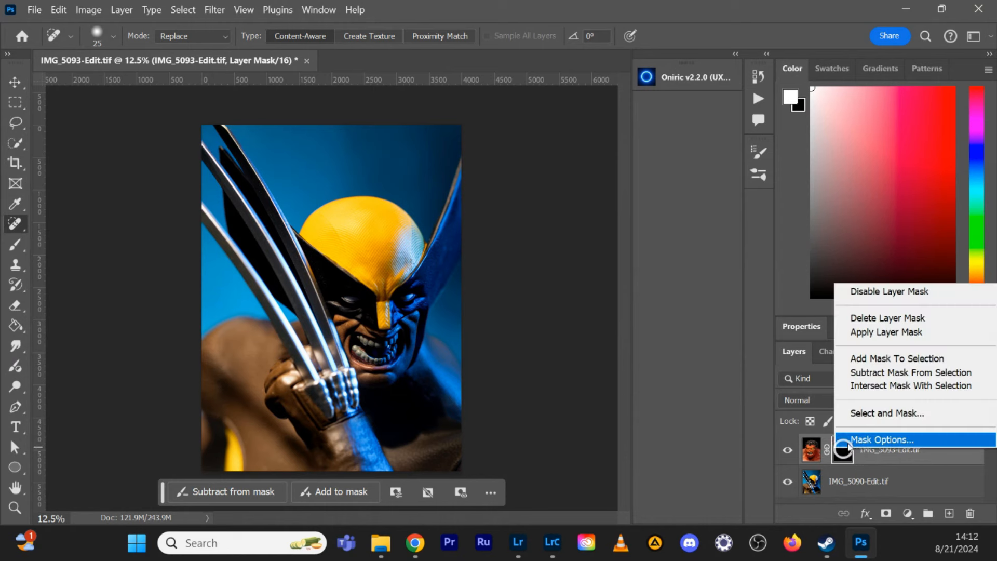
left_click(903, 291)
left_click(950, 400)
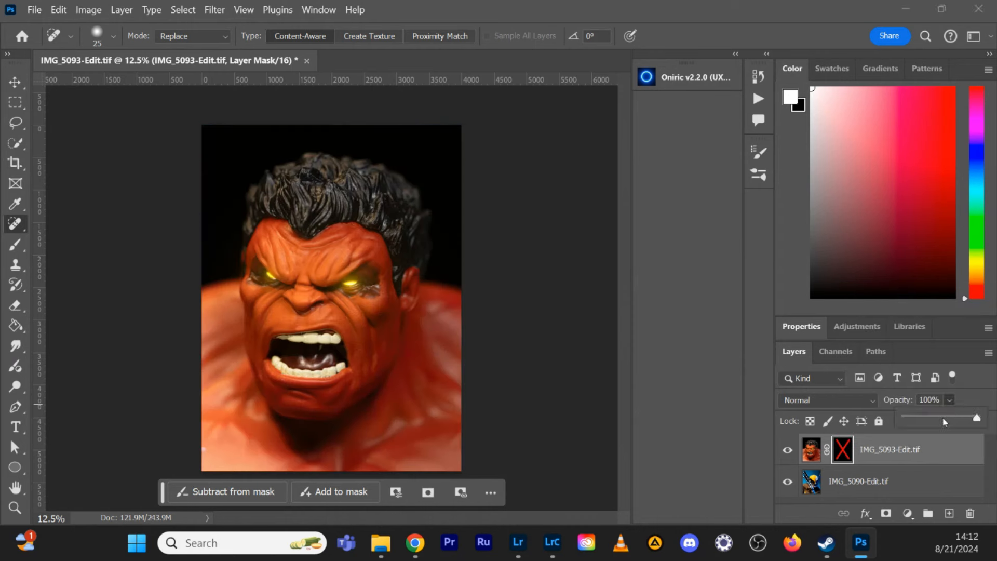
left_click_drag(944, 421, 921, 416)
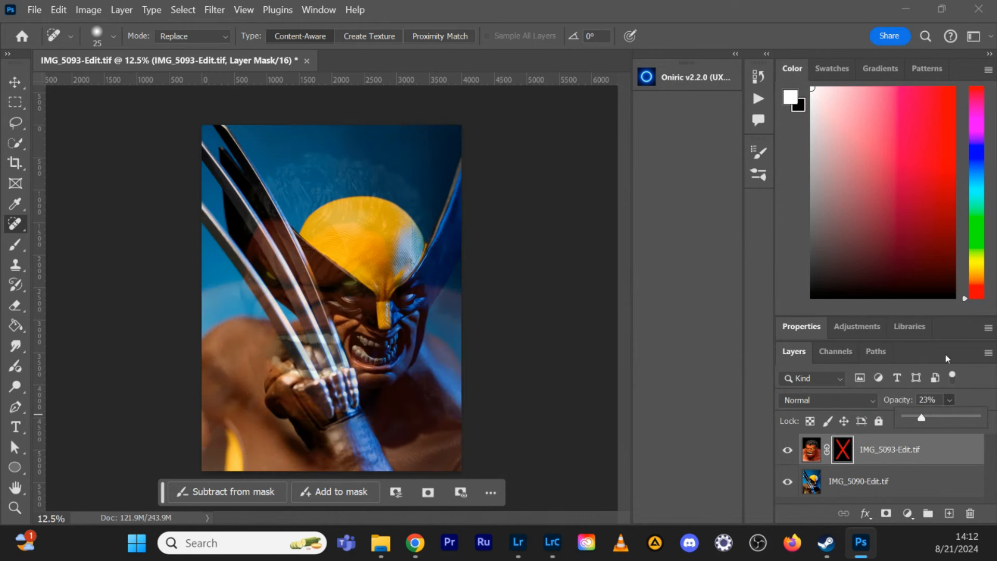
- Rotate the Hulk layer to about -12.19° and position its face over Wolverine's claws
key("v")
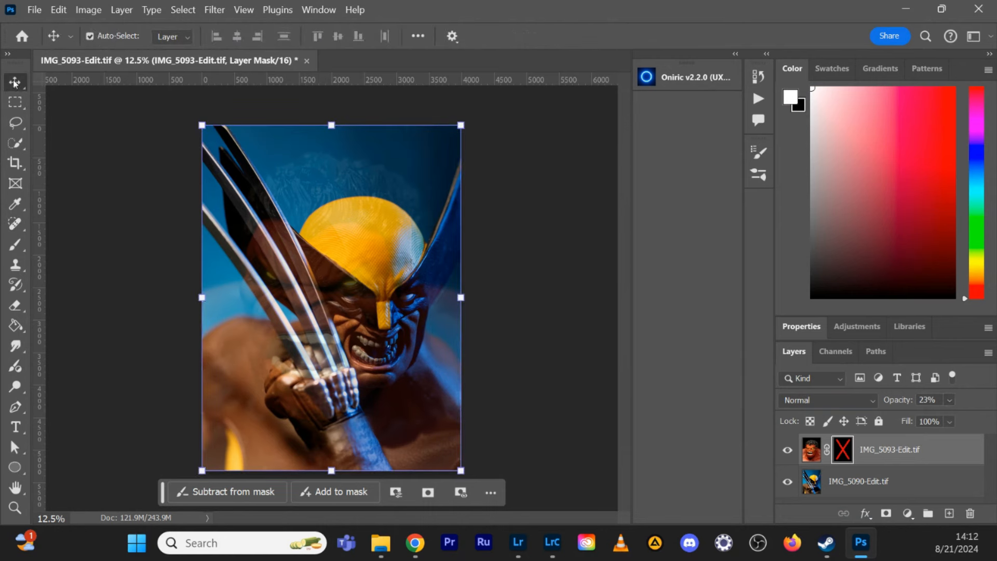
left_click_drag(357, 296, 306, 276)
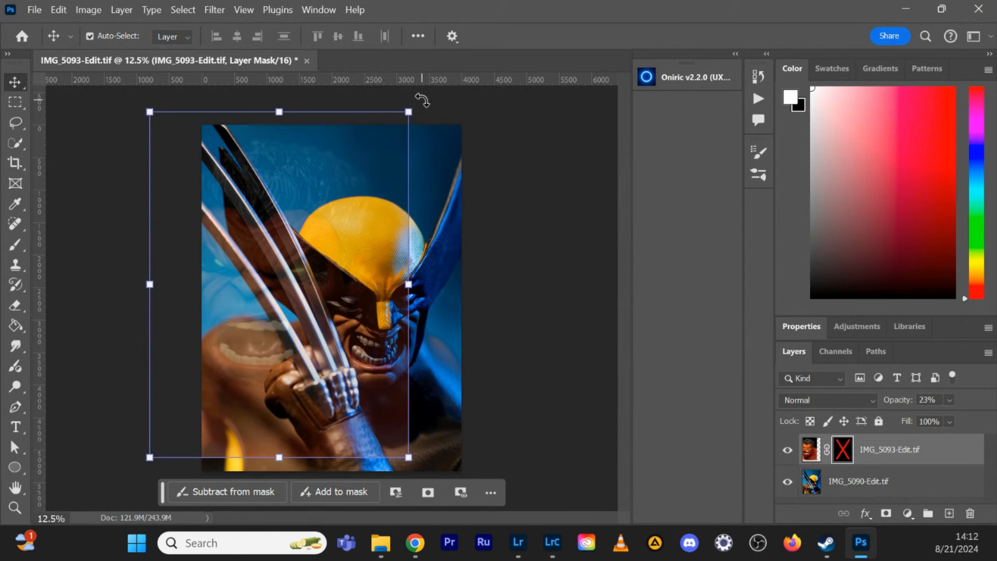
left_click_drag(421, 100, 373, 86)
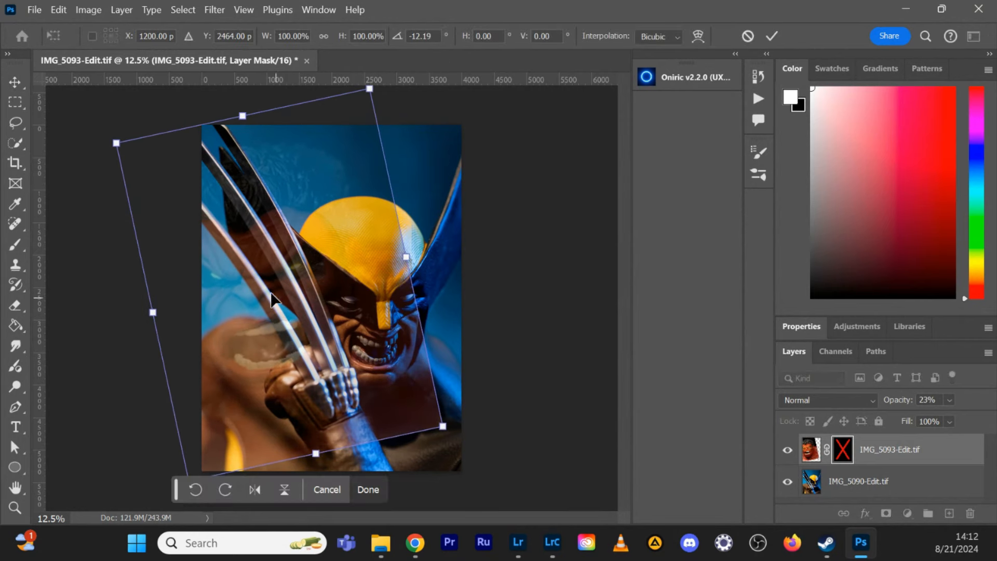
mouse_move(261, 293)
left_mouse_down()
mouse_move(270, 286)
mouse_move(261, 293)
left_mouse_up()
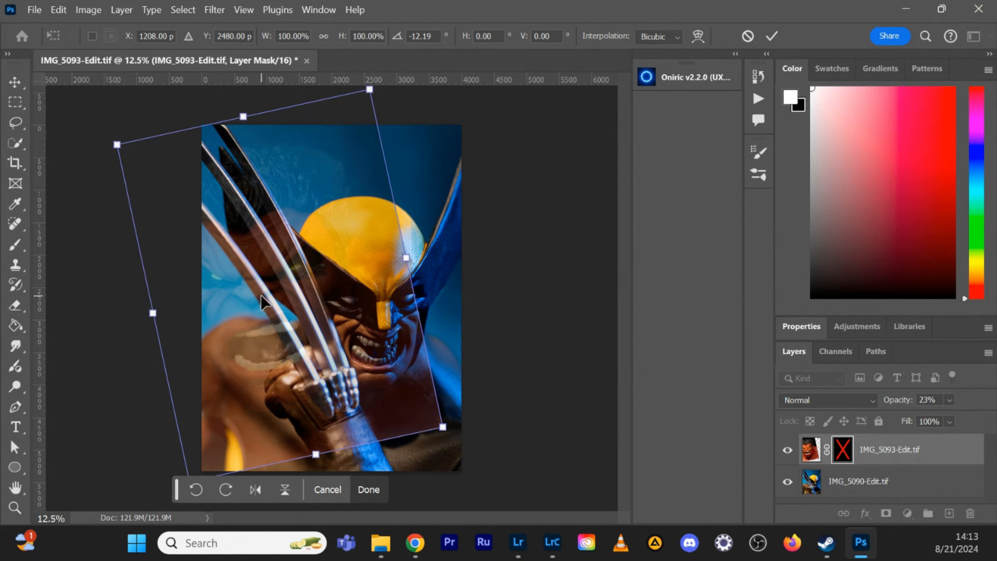
left_click_drag(261, 294, 256, 284)
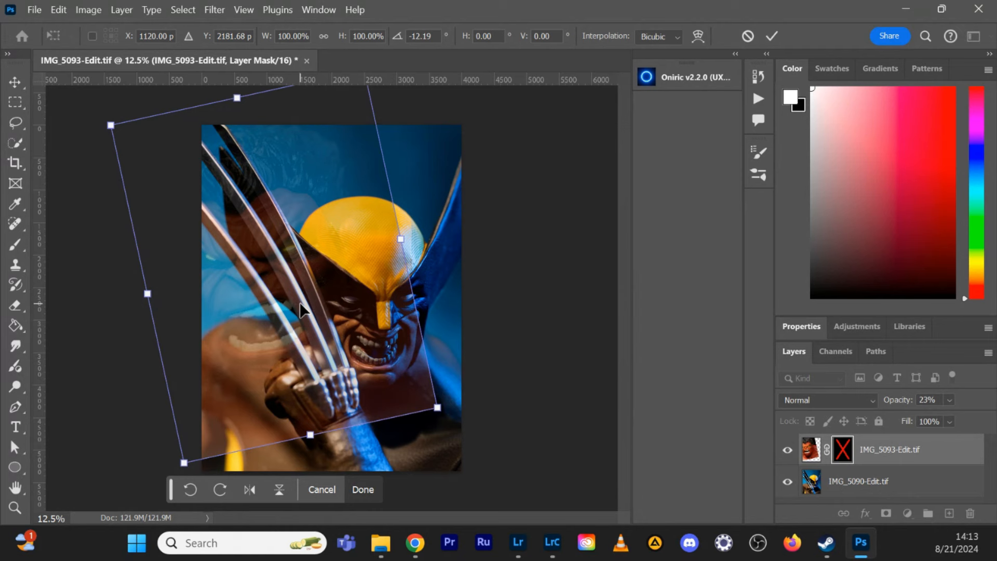
- Restore the Hulk layer's opacity to 100% and re-enable its layer mask
left_click(949, 400)
left_click_drag(929, 419, 986, 418)
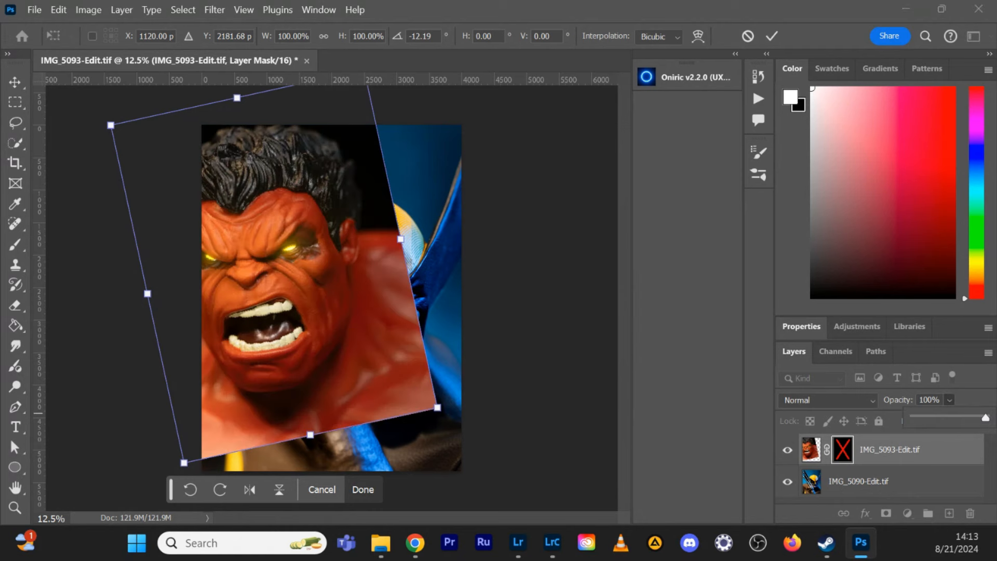
left_click(844, 455, "shift")
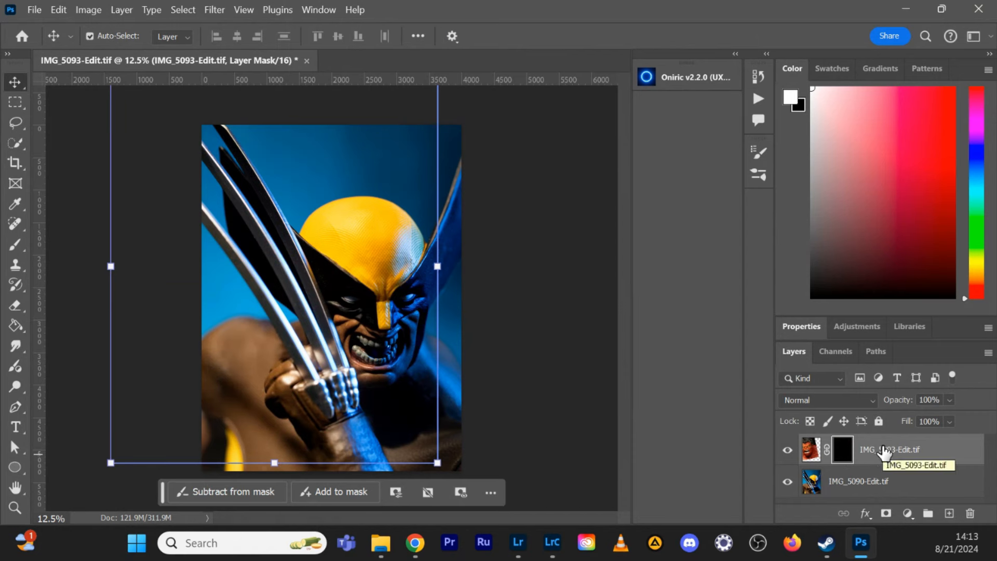
- Paint white on the Hulk layer's mask along the three claws with a 250 px brush at 15% opacity to reveal the reflection
left_click(333, 493)
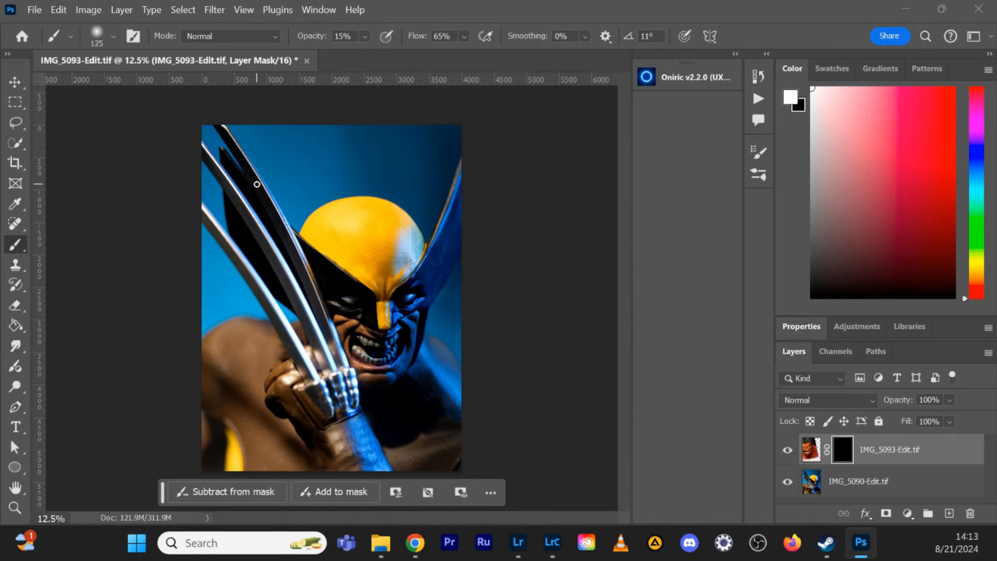
key("bracketright")
key("bracketright")
left_click_drag(315, 276, 246, 170)
mouse_move(281, 223)
left_mouse_down()
mouse_move(344, 369)
mouse_move(302, 276)
left_mouse_up()
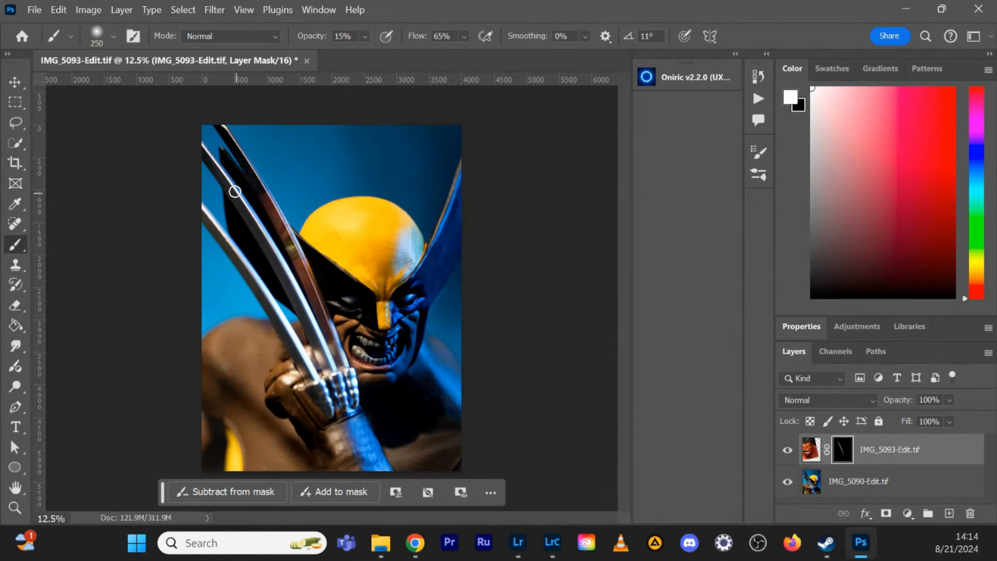
left_click_drag(250, 214, 326, 359)
left_click_drag(247, 206, 341, 351)
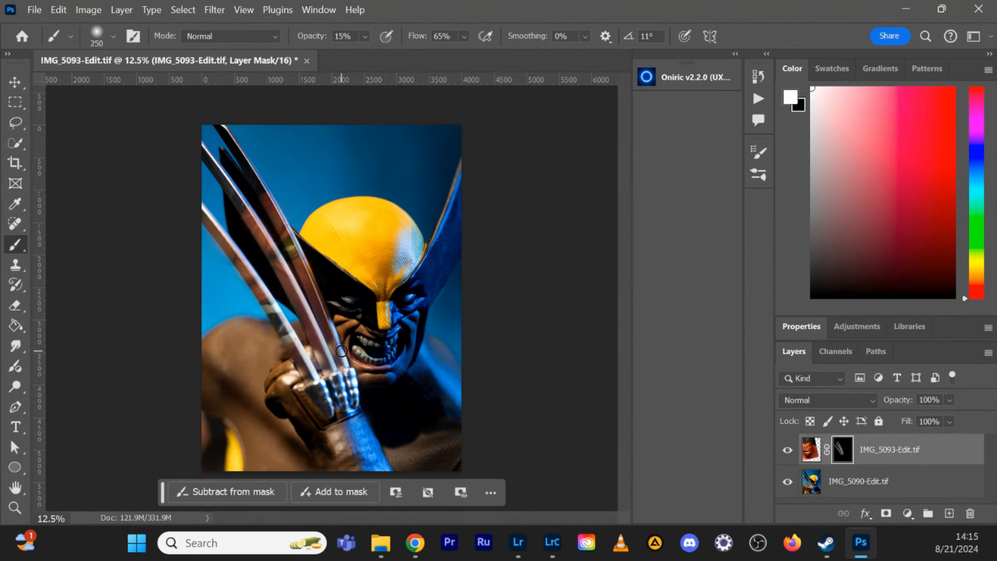
- Clean up the reflection along the claw edges with a 150 px black brush on the mask, and touch up the upper claw in white
left_click(229, 491)
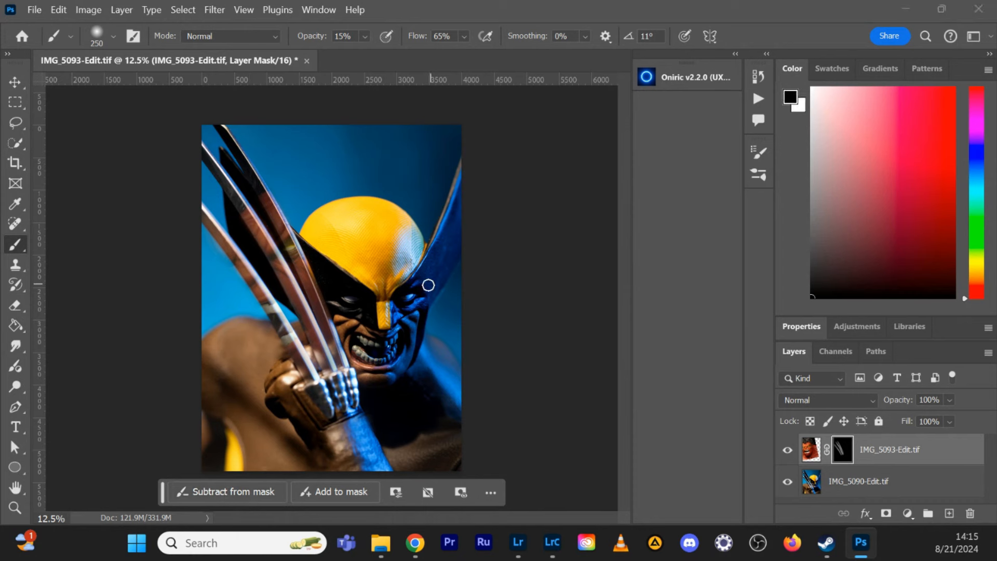
scroll(349, 291, "up", 12)
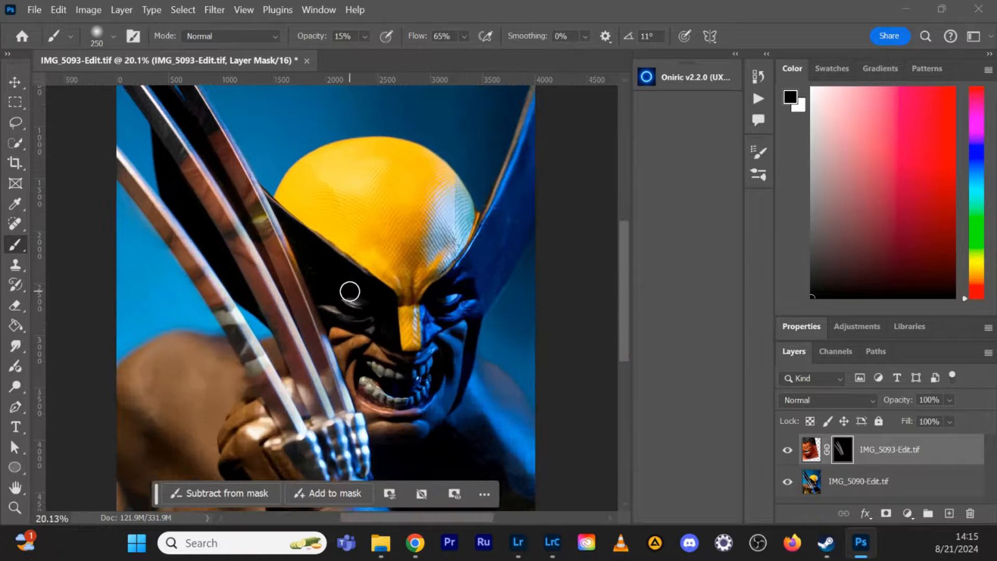
left_click_drag(349, 291, 561, 216)
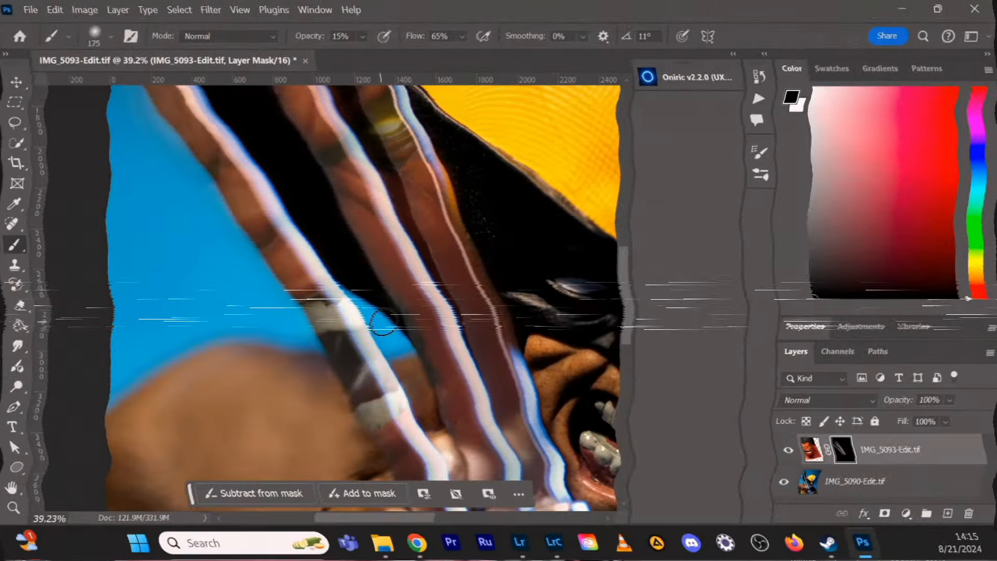
key("bracketleft")
key("bracketleft")
key("bracketleft")
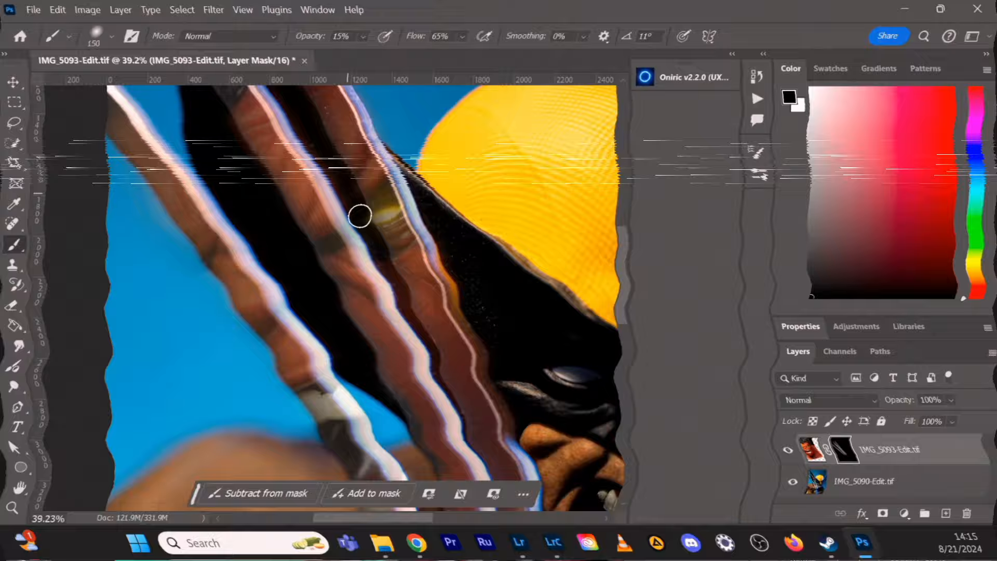
key("bracketleft")
key("bracketleft")
key("bracketleft")
key("bracketleft")
key("bracketleft")
key("bracketleft")
key("bracketleft")
key("bracketleft")
key("bracketleft")
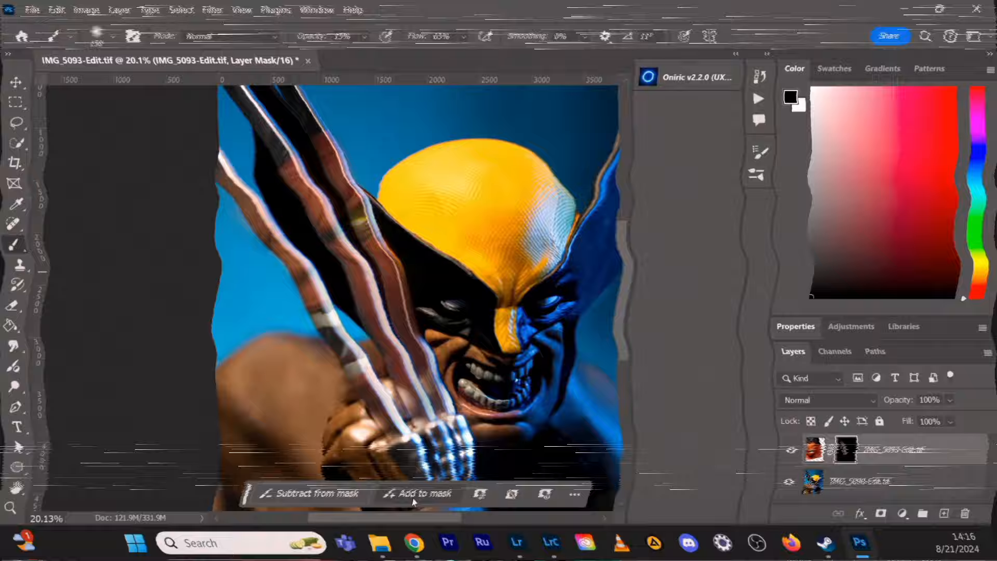
key("x")
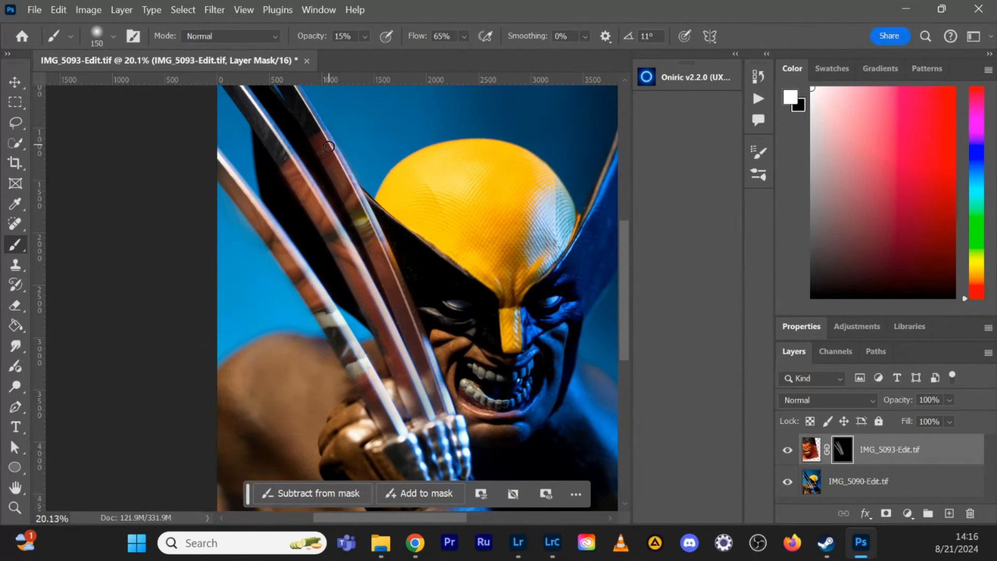
left_click_drag(328, 147, 317, 133)
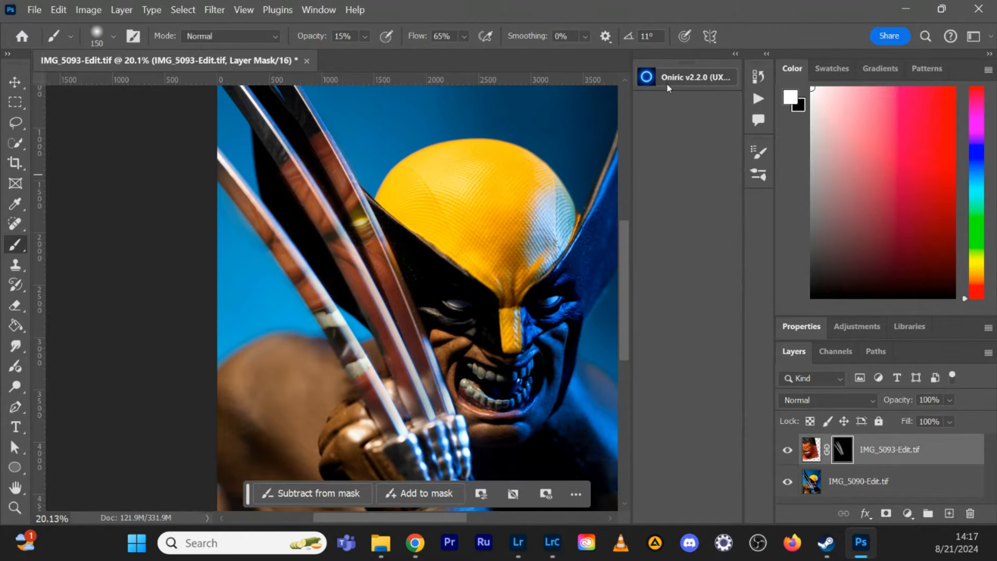
- Create a transparency channel with the Oniric plugin from the masked Hulk layer
left_click(720, 76)
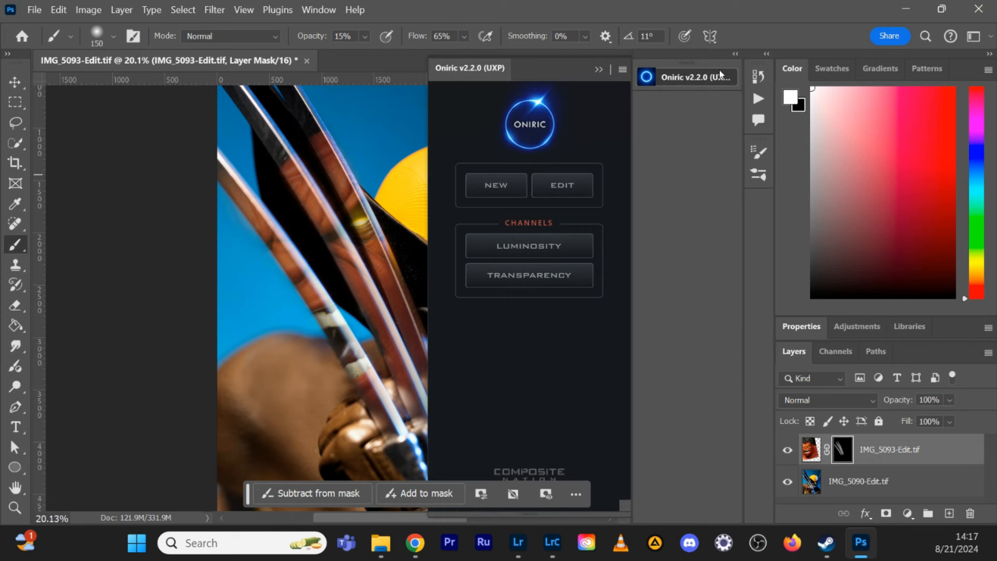
left_click(538, 284)
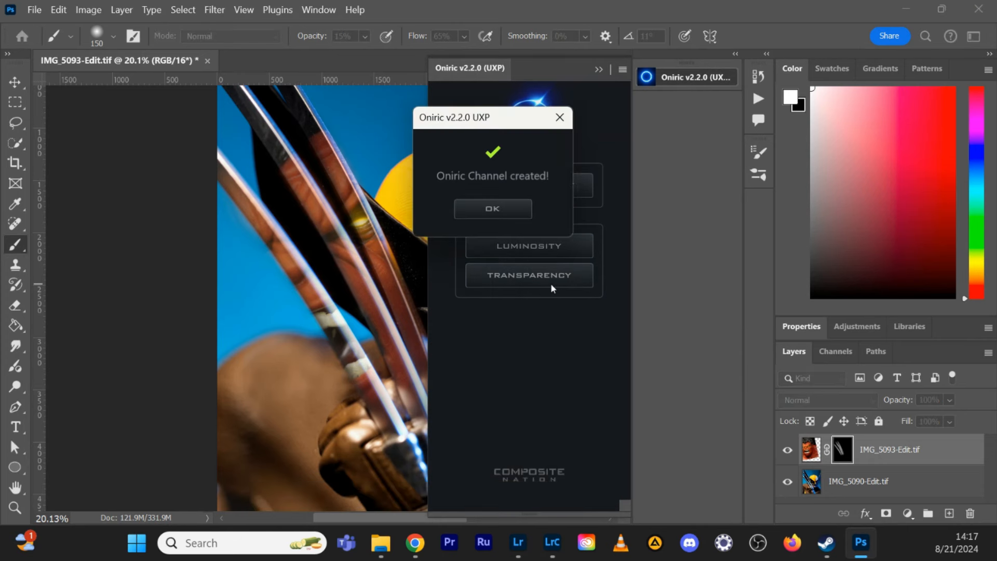
left_click(503, 208)
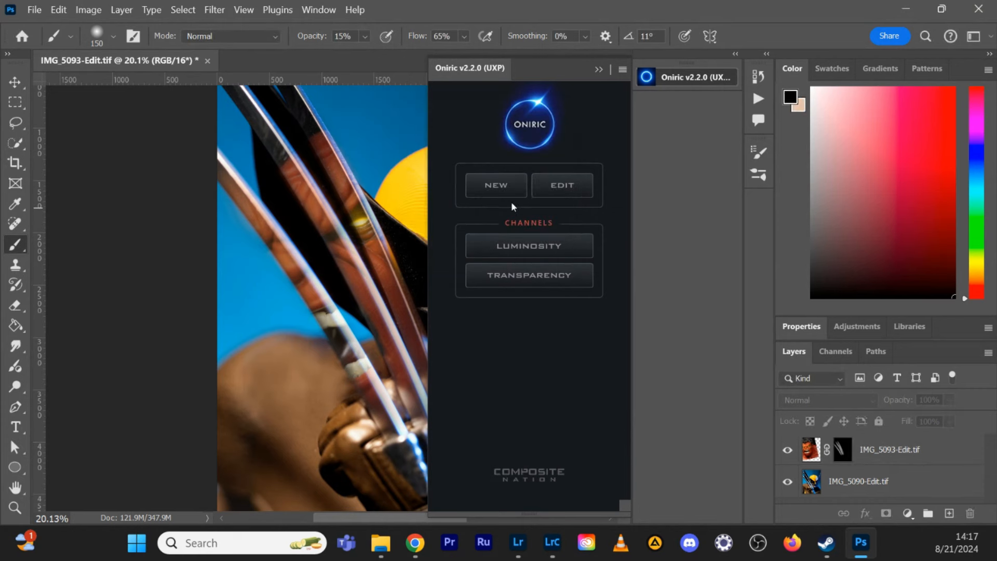
- Create a new Oniric glow and set its gamma to 1.38 and its threshold to 0.42
left_click(496, 193)
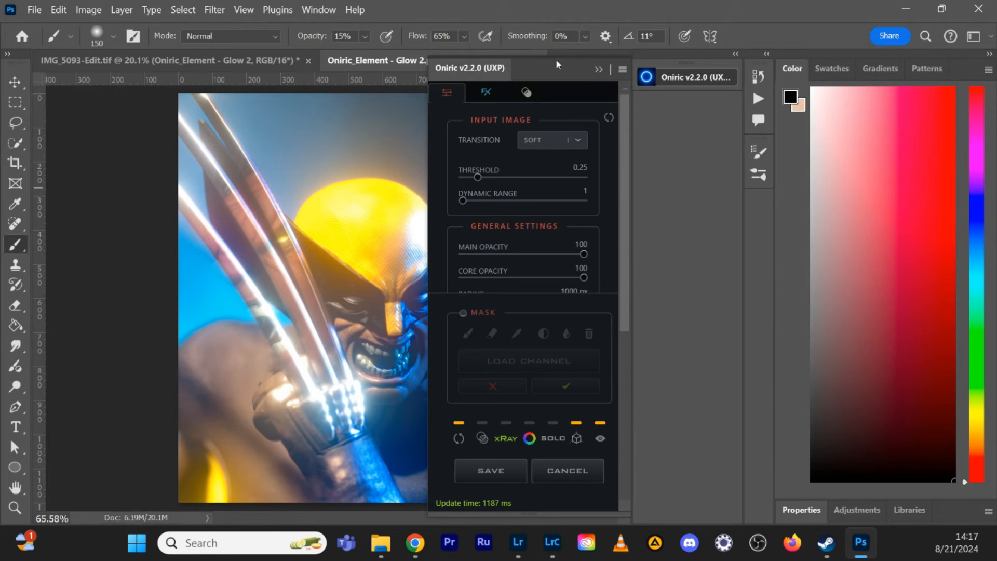
left_click_drag(553, 70, 759, 57)
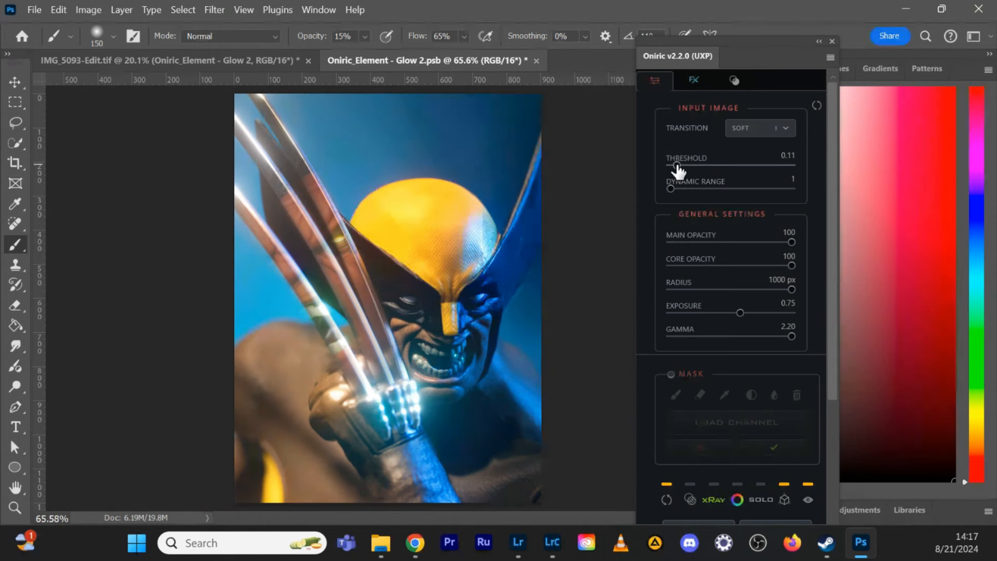
left_click_drag(791, 336, 720, 336)
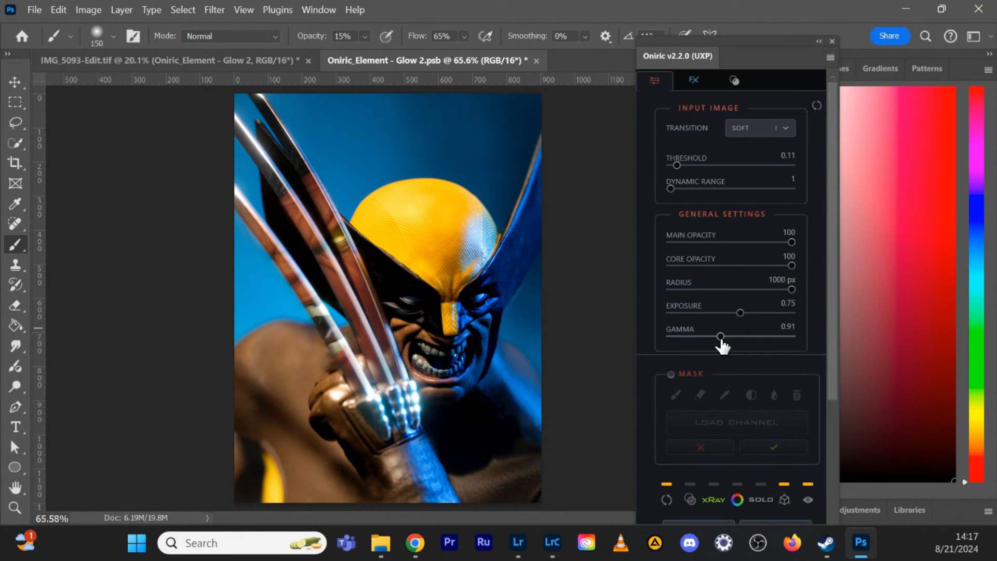
left_click_drag(722, 343, 749, 335)
left_click_drag(678, 165, 696, 166)
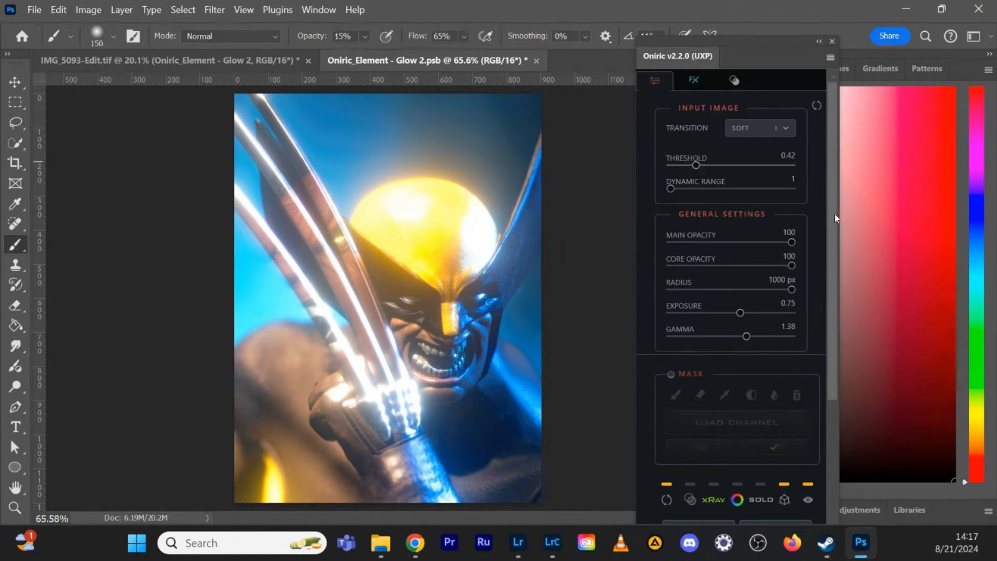
- Enable the mask on the Oniric glow and set its brush to 30 px at 28% opacity
left_click_drag(834, 214, 825, 344)
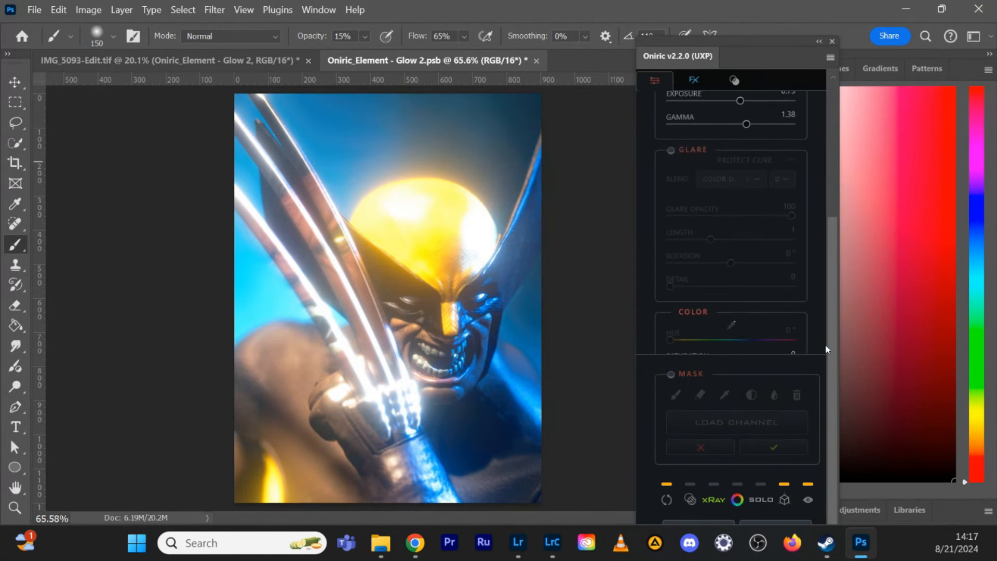
left_click(670, 374)
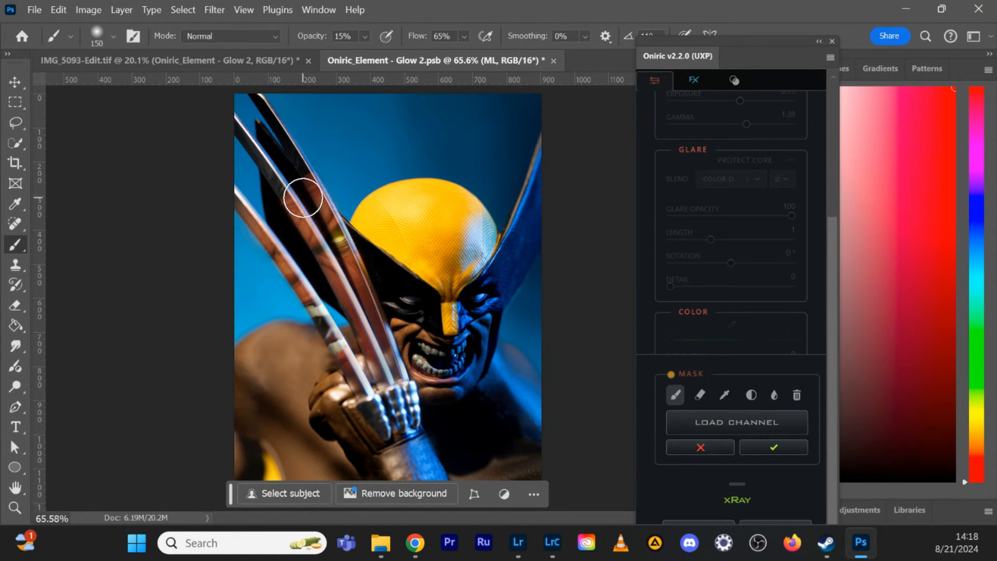
key("bracketleft")
key("bracketleft")
key("bracketleft")
key("bracketleft")
key("bracketleft")
key("bracketleft")
key("bracketleft")
key("bracketleft")
key("bracketleft")
key("bracketleft")
left_click(365, 36)
left_click_drag(369, 54, 382, 57)
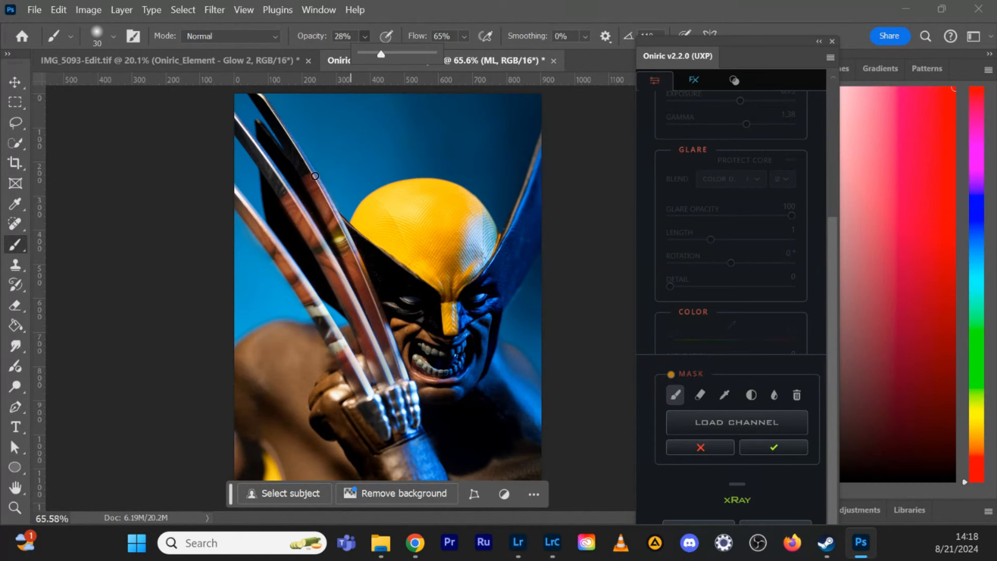
- Paint the glow mask along the edges of all three claws and over the knuckles, and apply it
left_click_drag(315, 176, 352, 247)
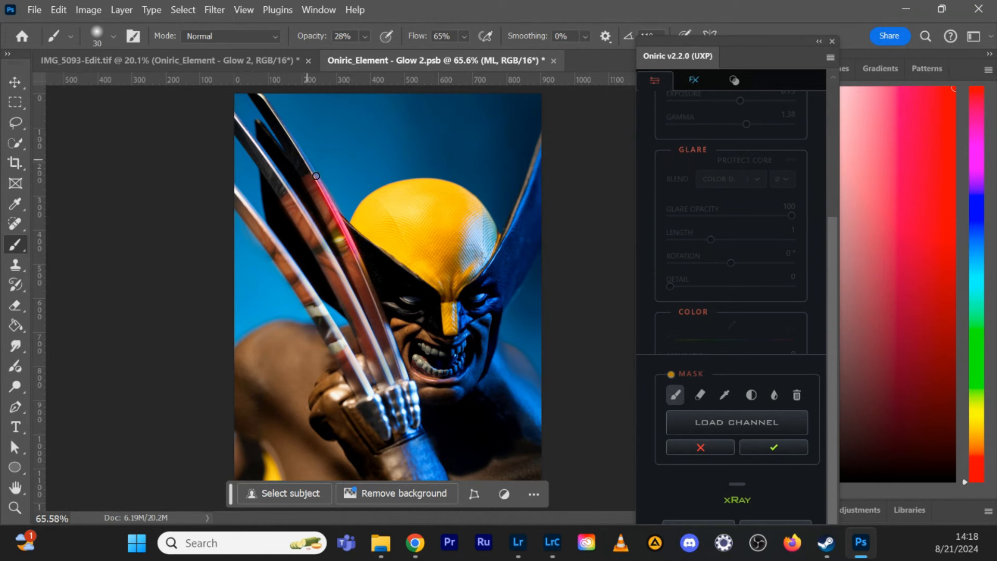
left_click_drag(261, 95, 286, 137)
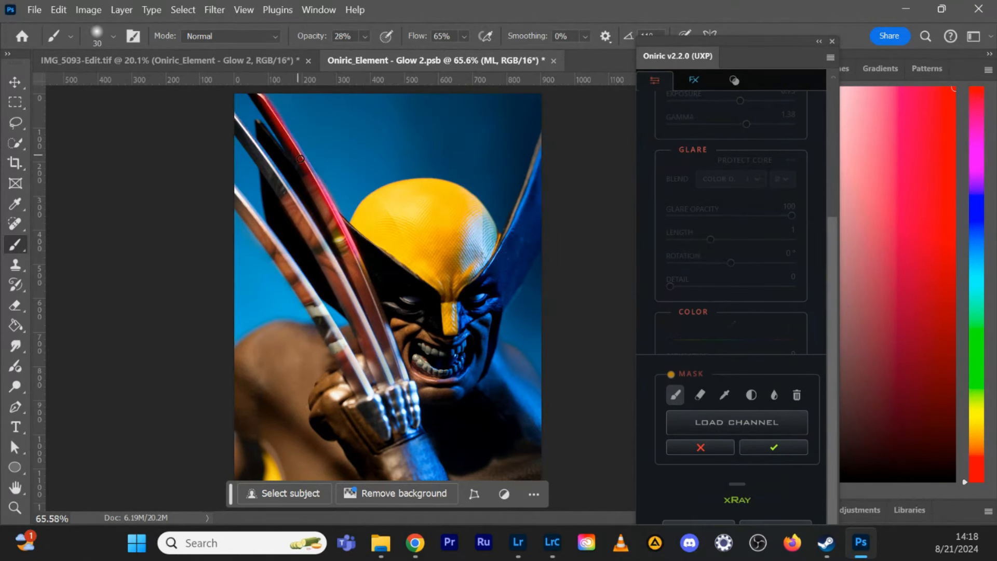
mouse_move(409, 368)
left_mouse_down()
mouse_move(386, 323)
mouse_move(414, 416)
mouse_move(412, 385)
mouse_move(396, 393)
mouse_move(408, 420)
mouse_move(386, 394)
mouse_move(394, 424)
mouse_move(378, 407)
mouse_move(387, 433)
left_mouse_up()
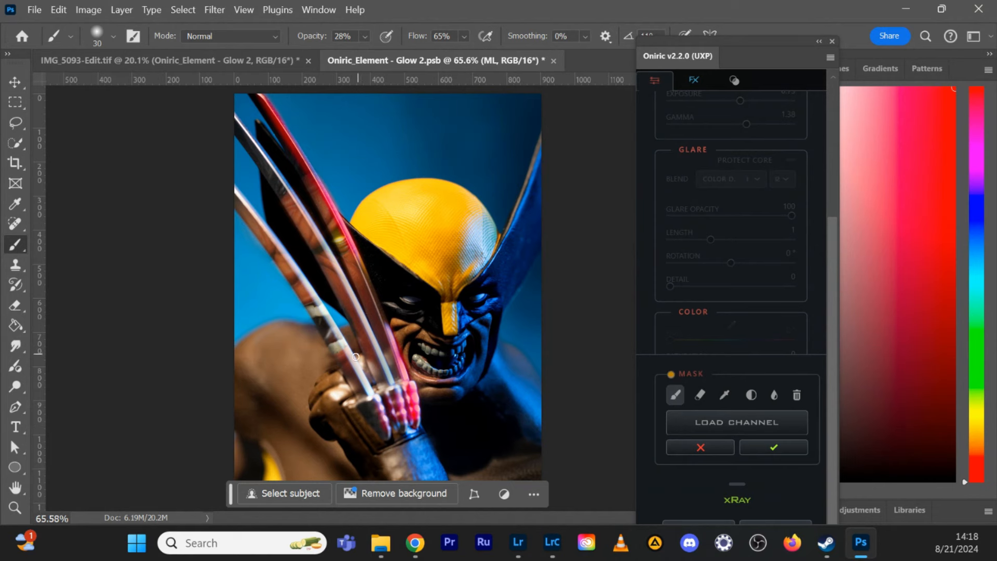
left_click_drag(337, 336, 372, 393)
mouse_move(269, 230)
left_mouse_down()
mouse_move(236, 195)
mouse_move(295, 256)
mouse_move(283, 206)
mouse_move(240, 117)
left_mouse_up()
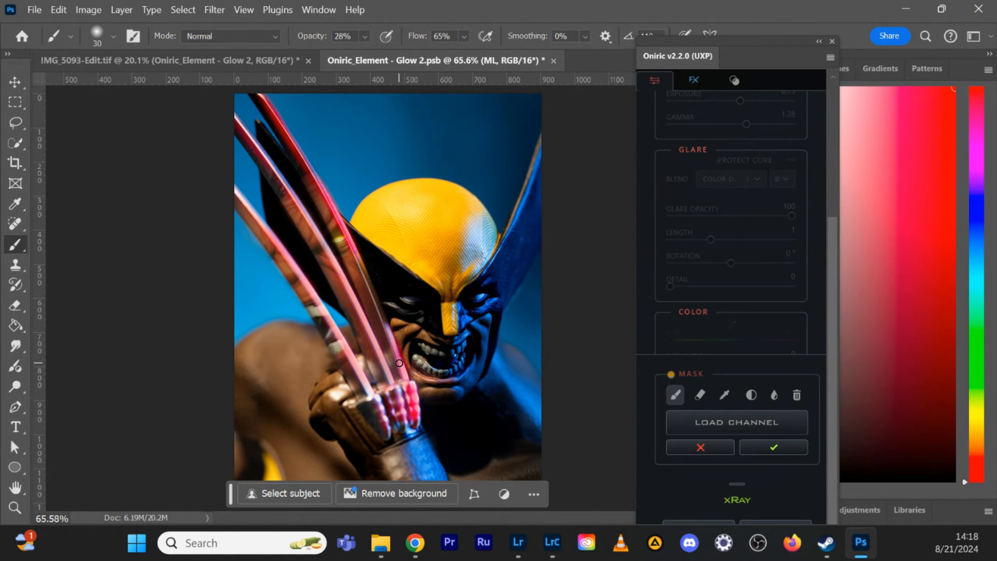
left_click(773, 447)
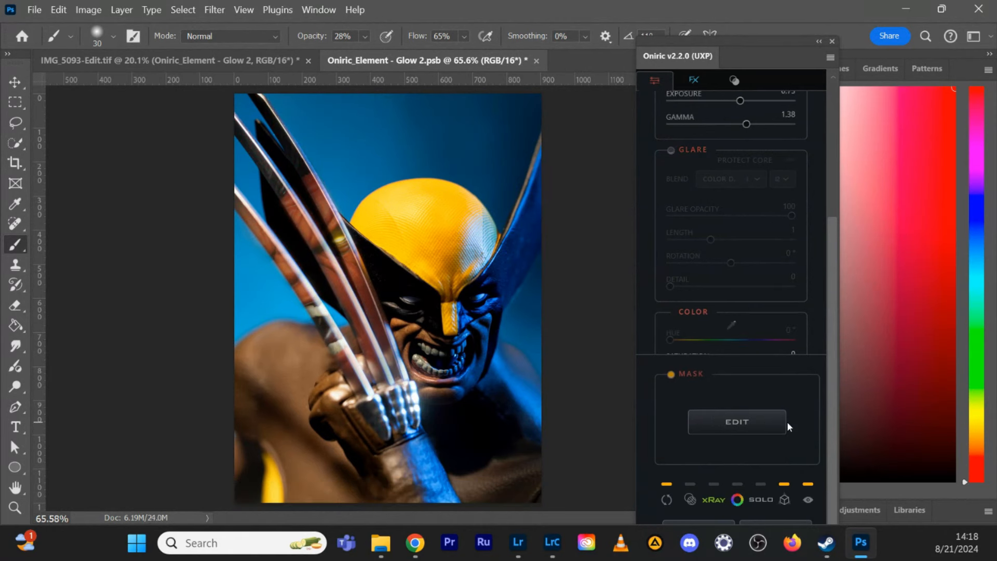
- Set the glow's threshold to 0.69 and refine its mask around the claws with an 80 px eraser at 12% opacity
left_click_drag(833, 343, 832, 157)
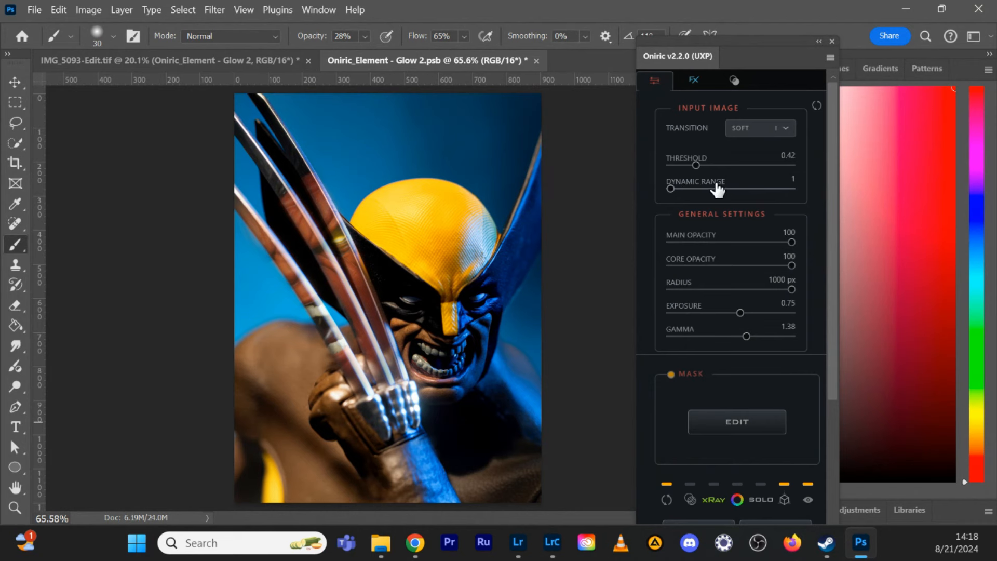
left_click_drag(695, 166, 713, 166)
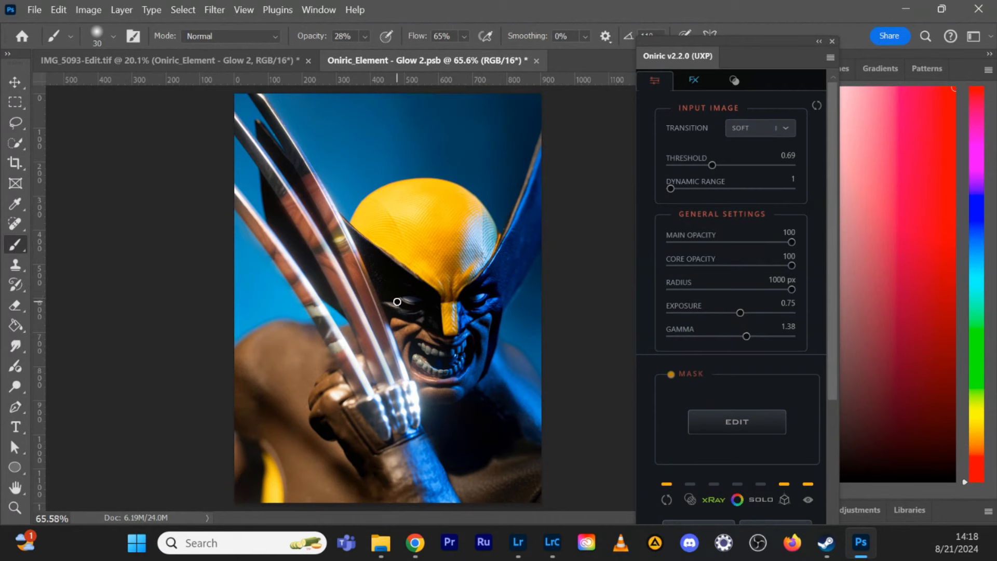
left_click(737, 422)
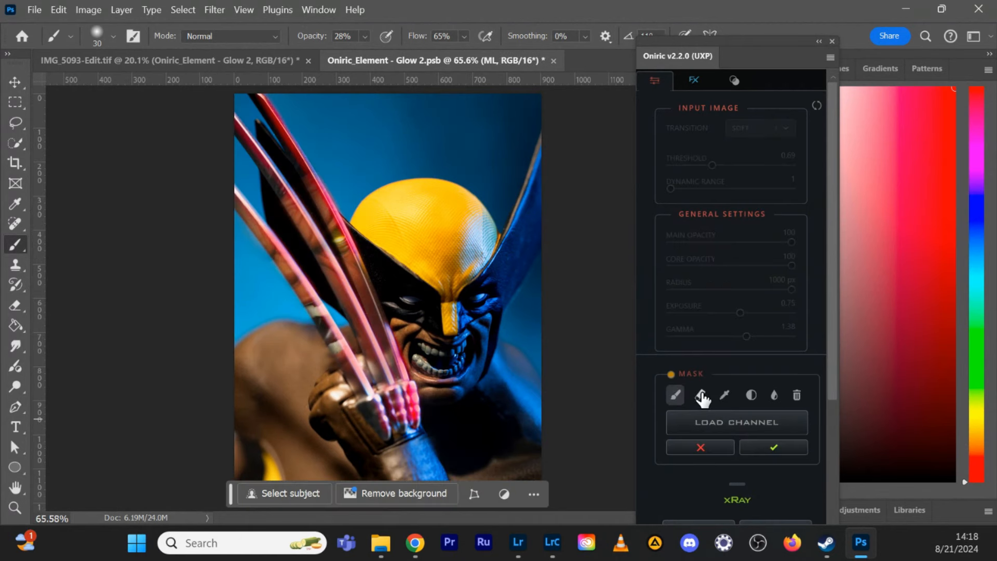
left_click(700, 395)
key("bracketleft")
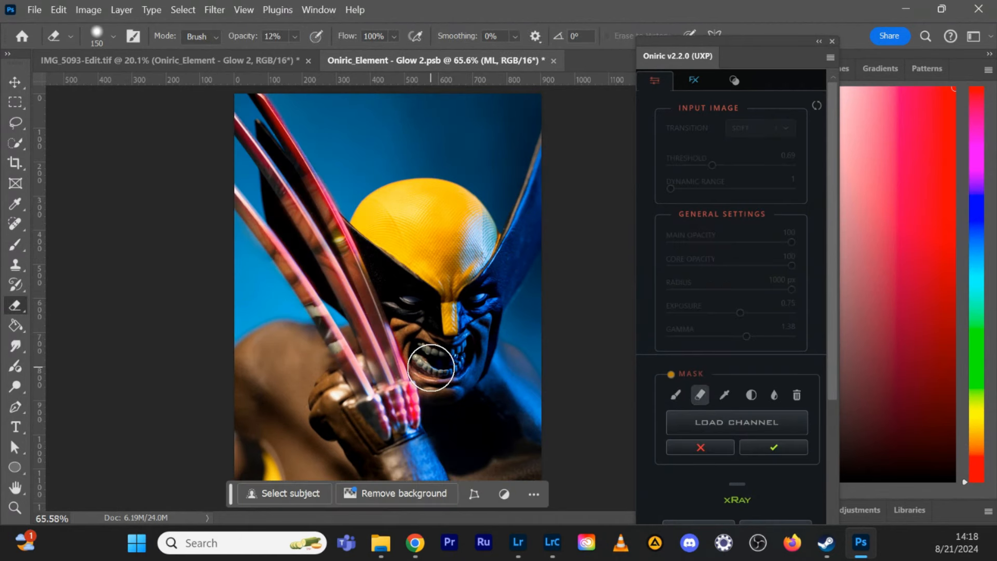
key("bracketleft")
key("bracketleft")
key("bracketleft")
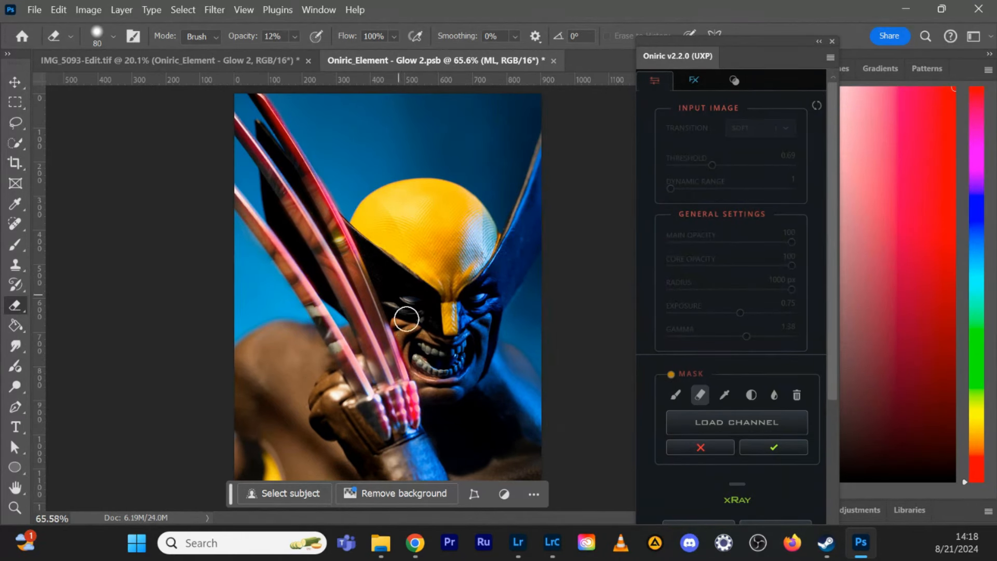
left_click(773, 447)
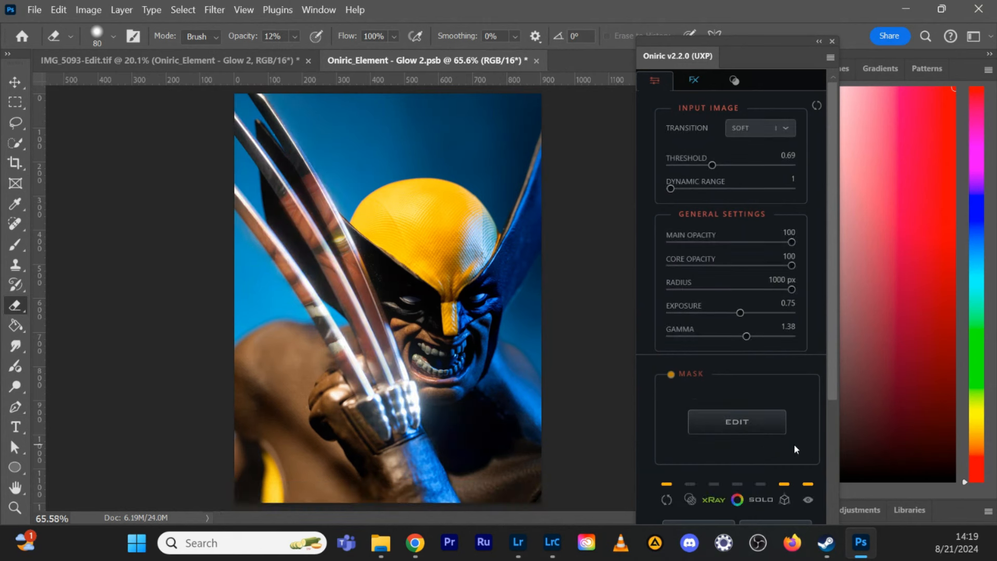
- Strengthen the glow mask on the upper parts of the claws with the 30 px brush at 28% opacity, and apply it
left_click(746, 420)
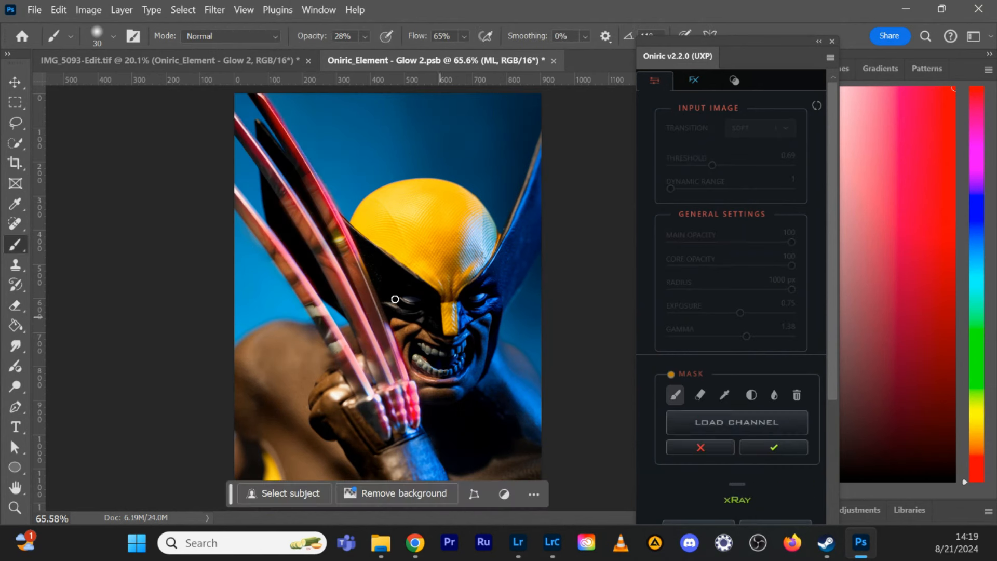
mouse_move(319, 181)
left_mouse_down()
mouse_move(356, 254)
mouse_move(318, 185)
mouse_move(335, 212)
left_mouse_up()
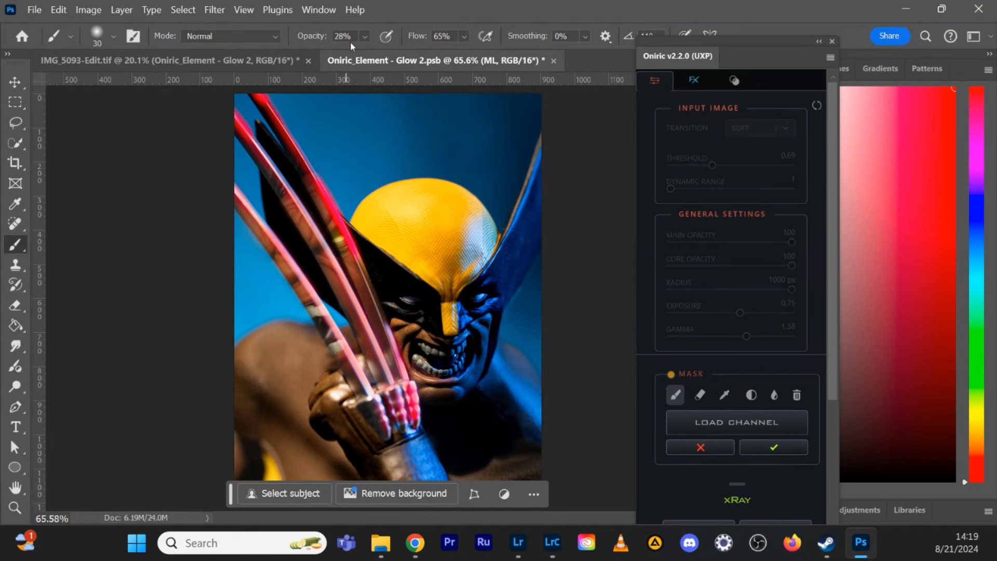
right_click(237, 193)
left_click(742, 12)
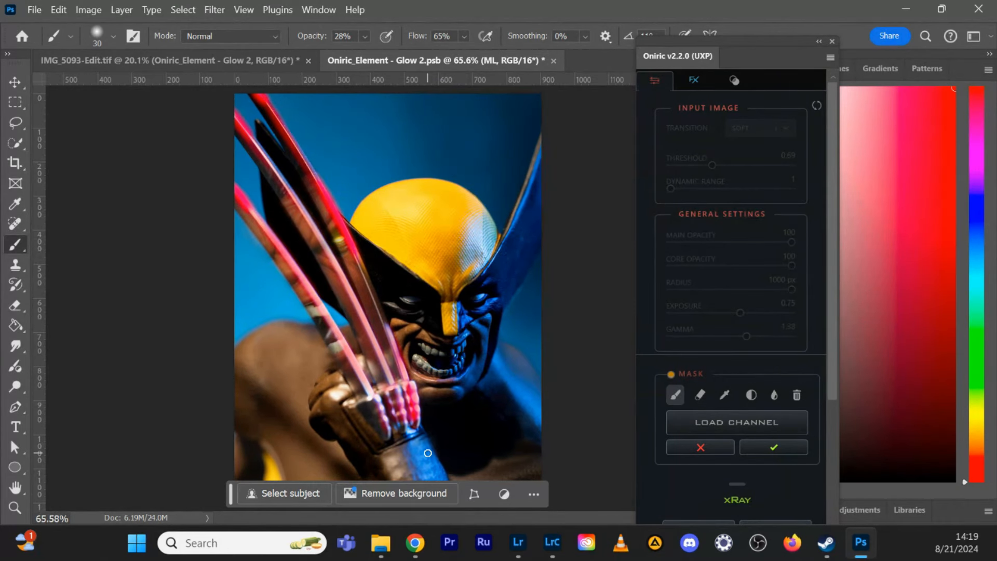
left_click(772, 446)
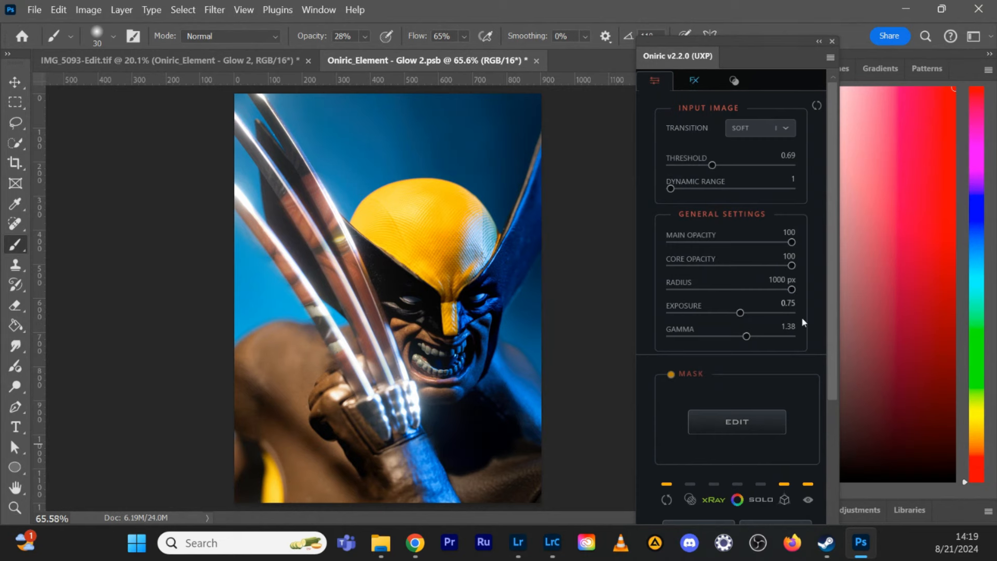
- Enable the glare on the glow and set its opacity to 28
scroll(737, 233, "down", 3)
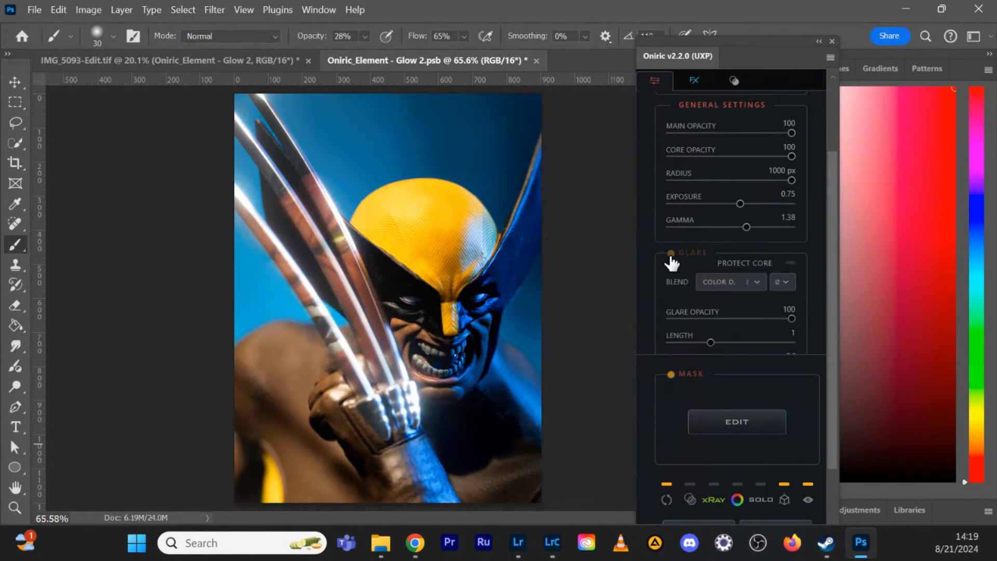
left_click(670, 254)
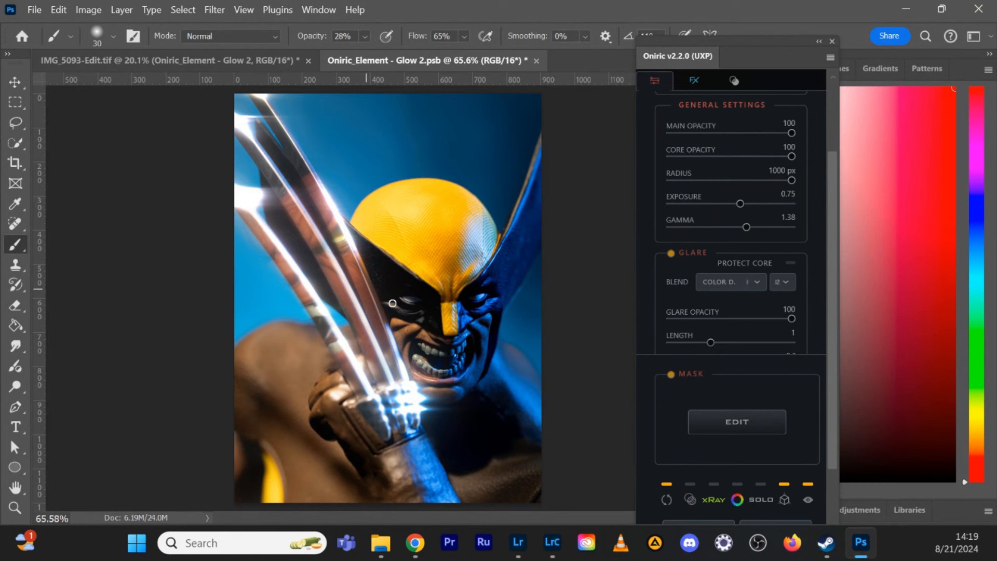
left_click_drag(791, 319, 721, 319)
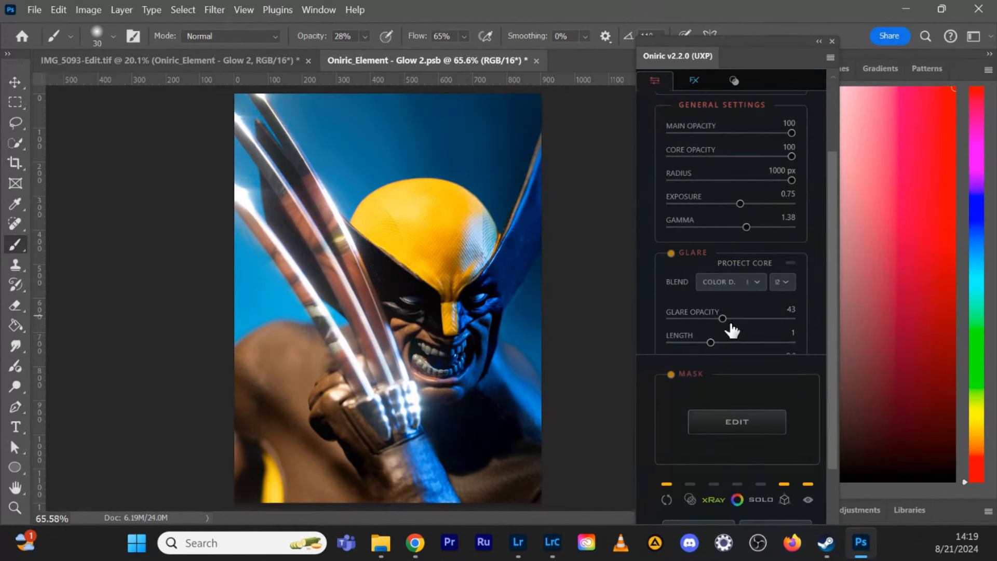
left_click_drag(721, 320, 704, 318)
scroll(799, 319, "down", 2)
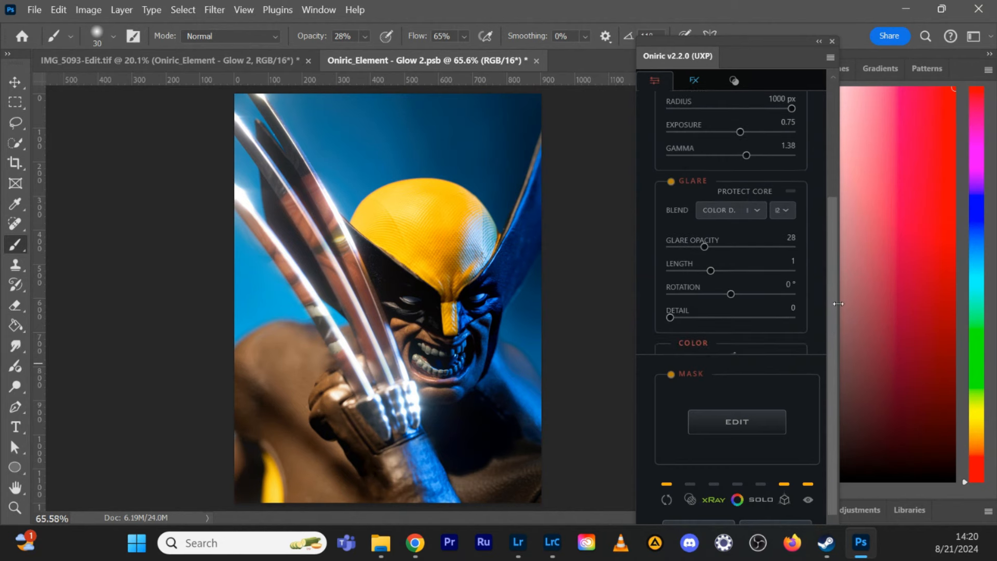
- Increase the blur of the glare spectrum effect
scroll(753, 233, "up", 5)
left_click(694, 80)
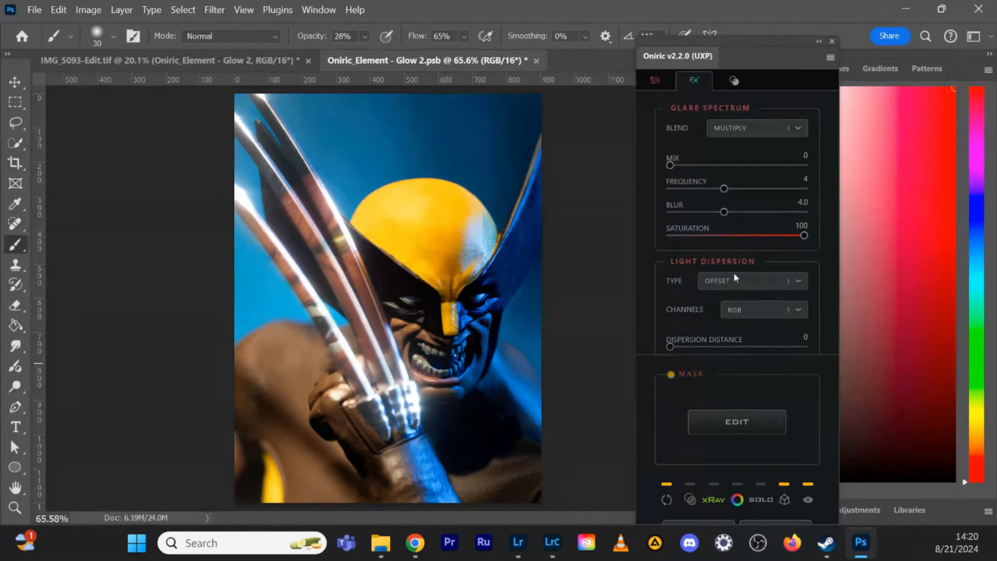
left_click_drag(724, 213, 761, 213)
left_click(654, 82)
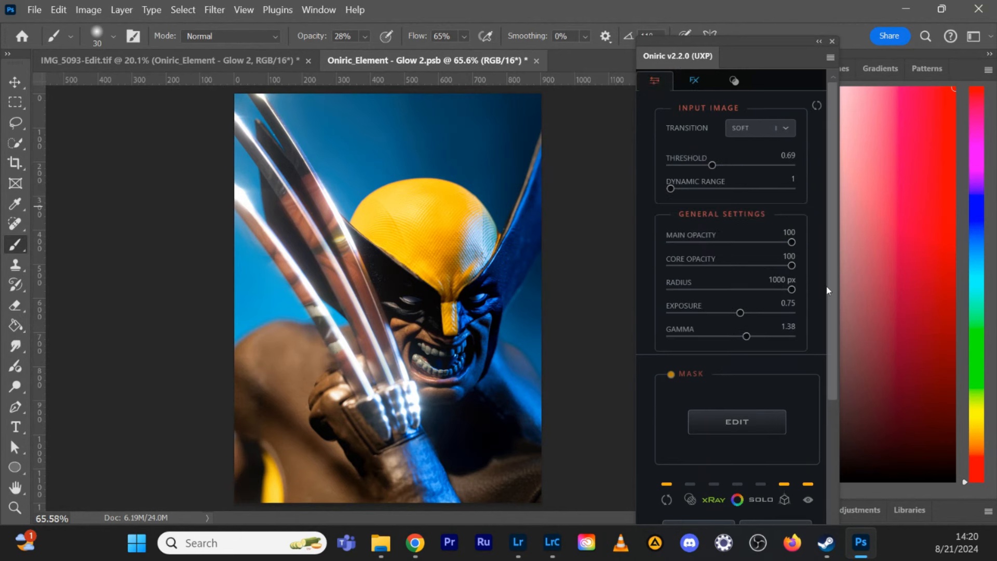
- Set the glare's length to 0.55 and its rotation to 36°, and reduce its opacity further
left_click_drag(831, 289, 837, 374)
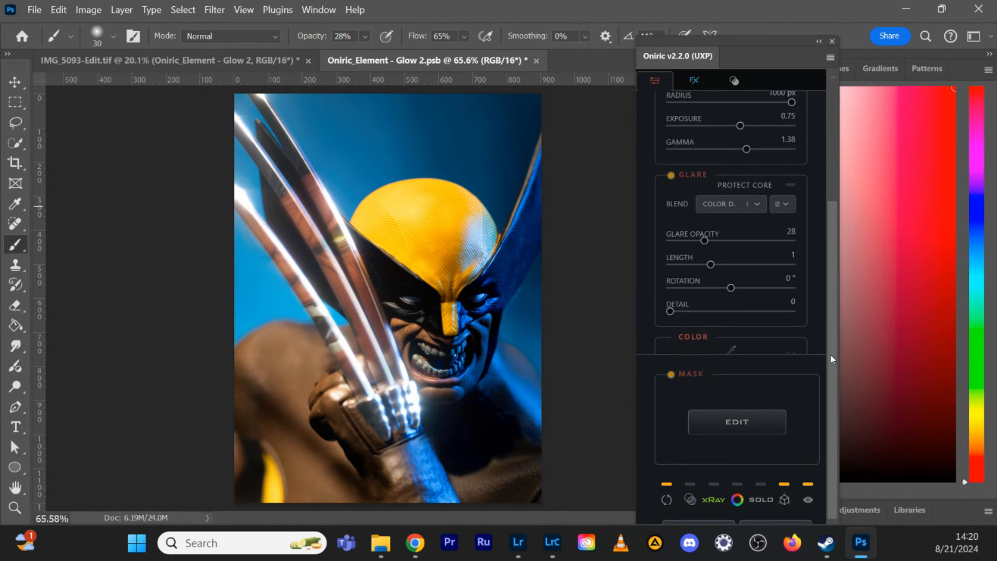
left_click_drag(710, 265, 692, 264)
left_click(730, 288)
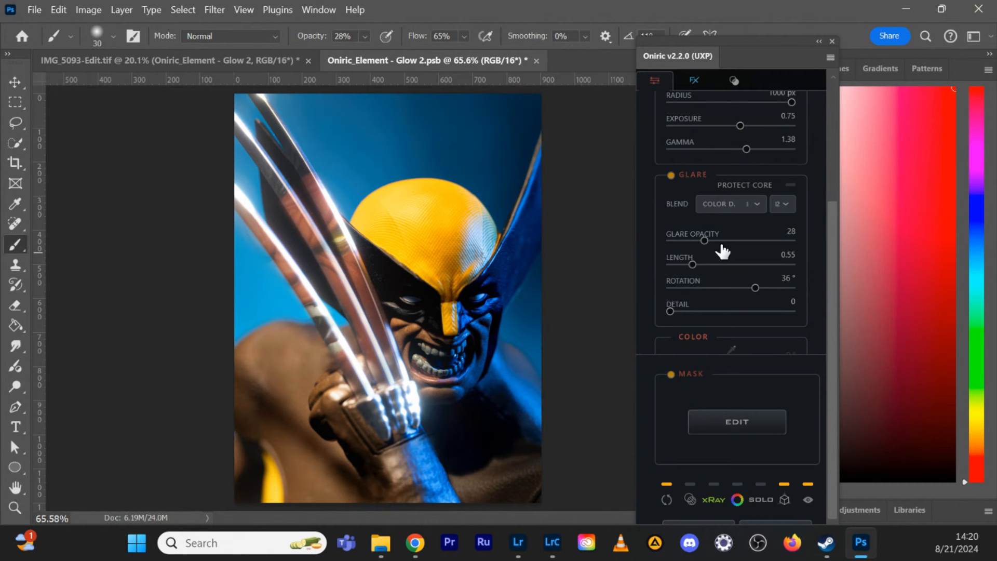
left_click_drag(705, 242, 689, 240)
- Set the glow's core opacity to 61
left_click_drag(831, 295, 828, 194)
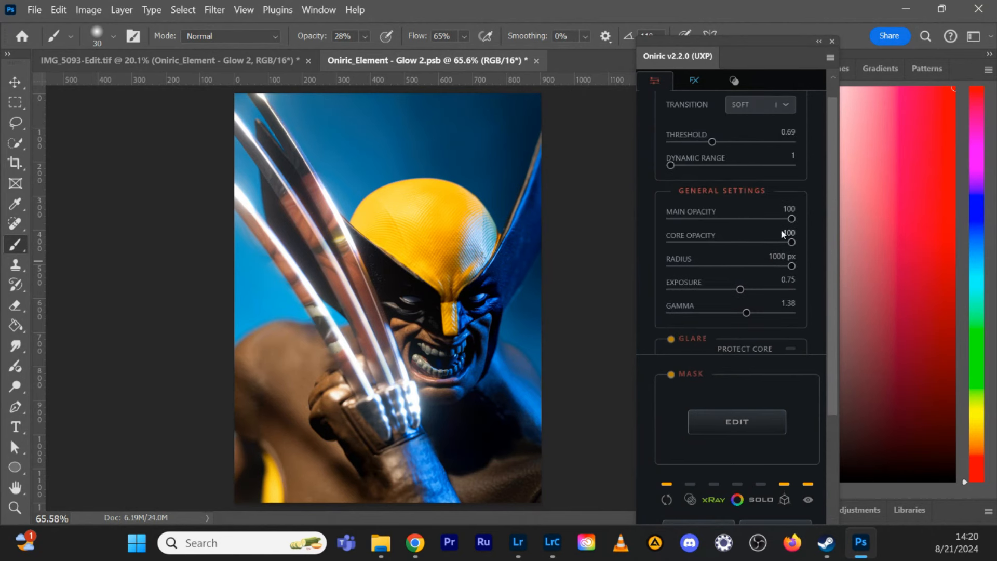
left_click_drag(790, 243, 767, 243)
left_click_drag(767, 242, 742, 242)
- Widen the glow mask along the uppermost claw beside the head with the brush enlarged to 80 px, and apply it
left_click(741, 422)
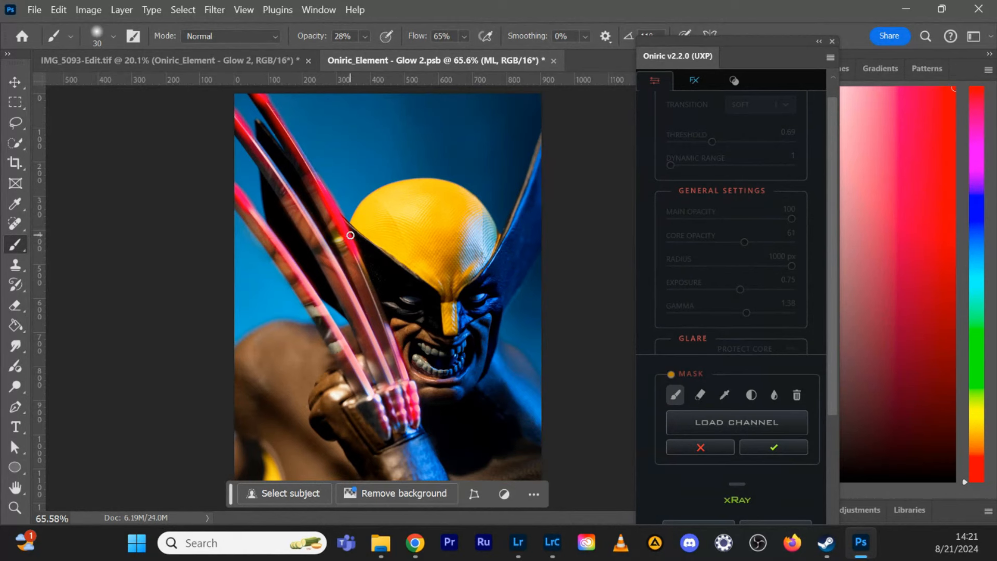
left_click(780, 446)
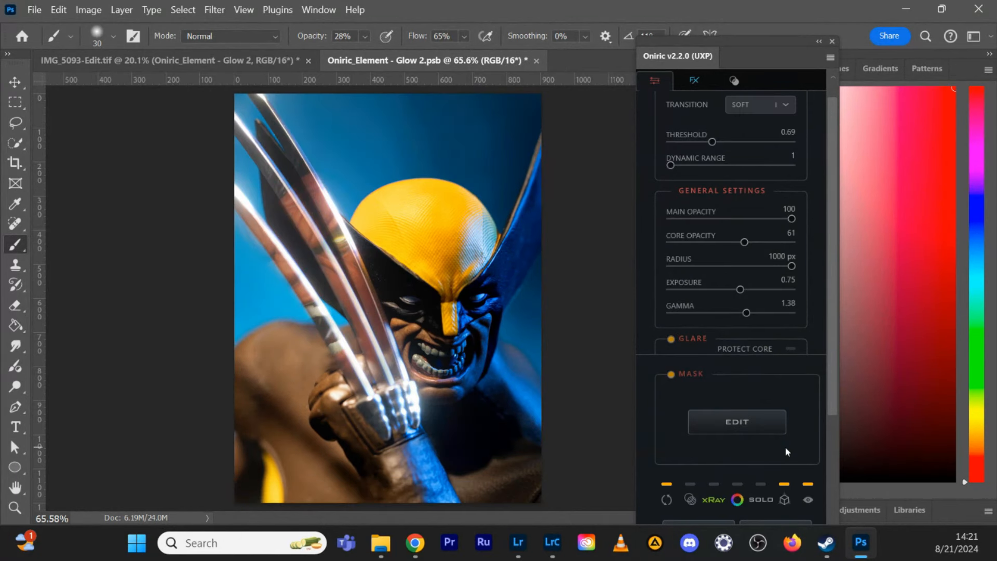
left_click(746, 425)
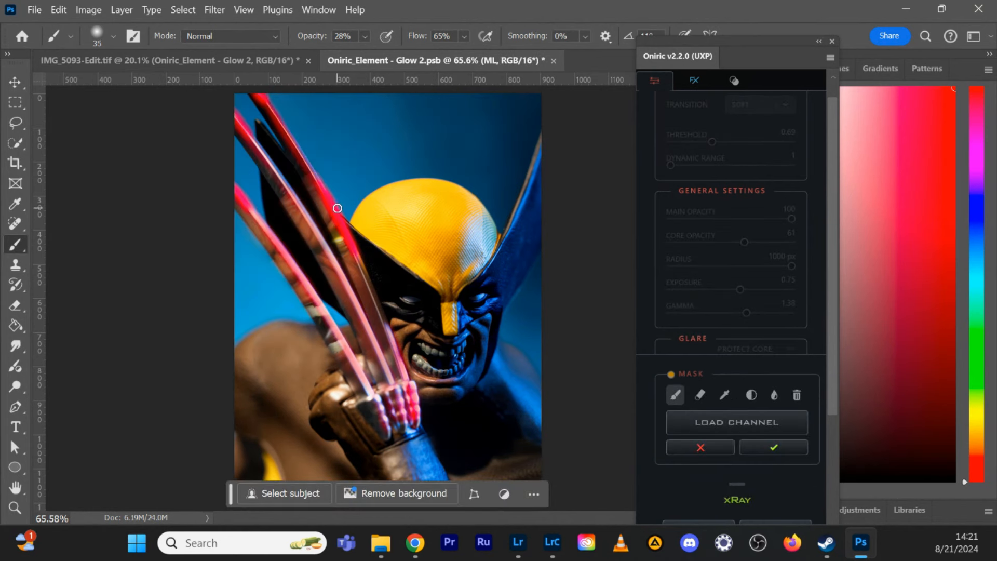
key("bracketright")
key("bracketright")
key("bracketright")
key("bracketright")
key("bracketright")
left_click(781, 452)
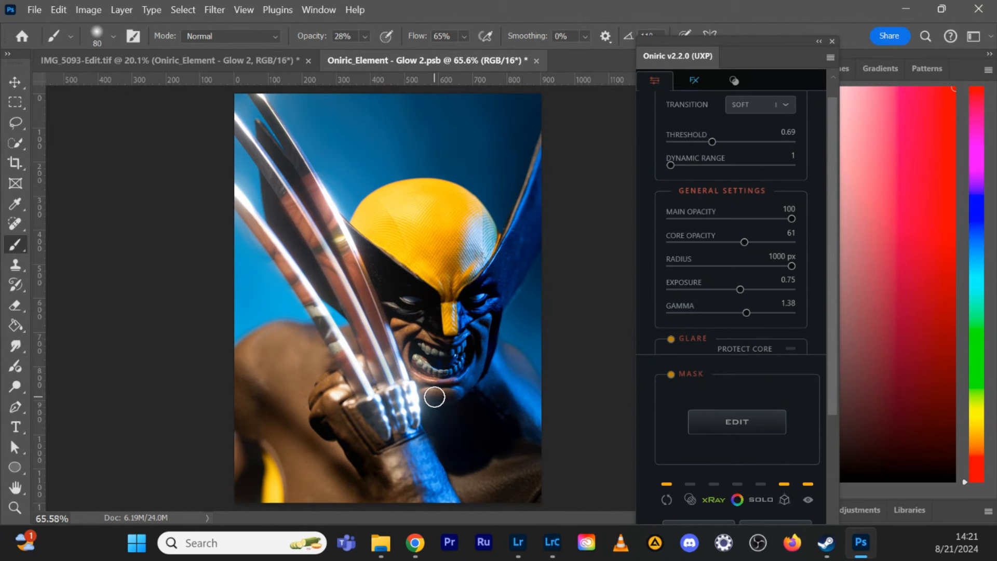
- Lightly erase the glow mask around the knuckles with an 80 px eraser at 12% opacity, and apply it
left_click(751, 427)
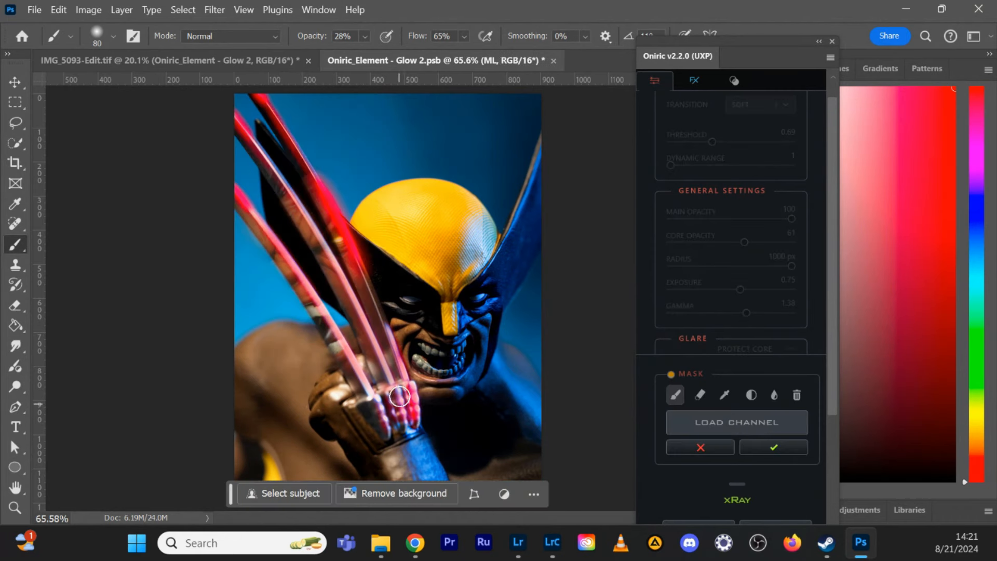
left_click(700, 396)
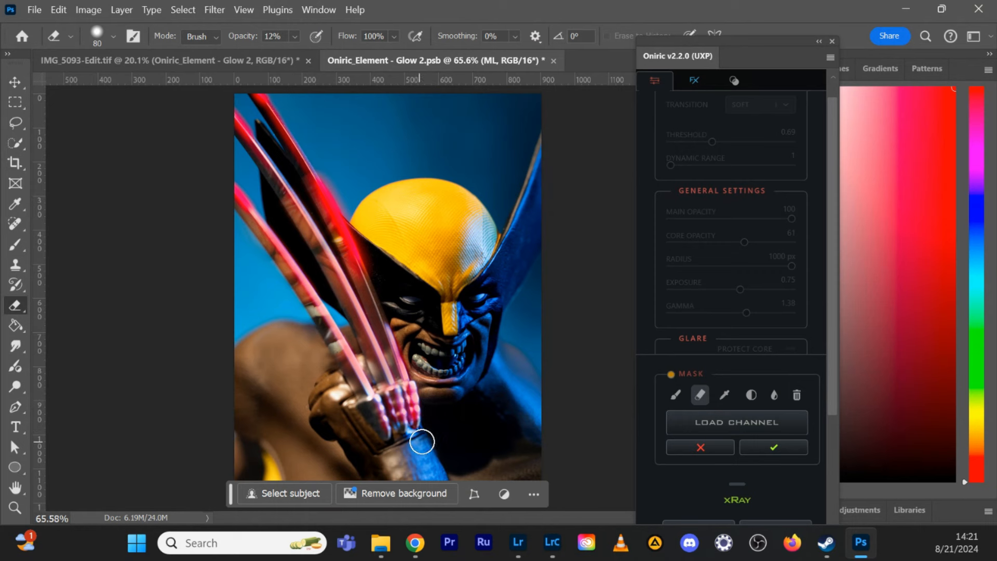
left_click(771, 451)
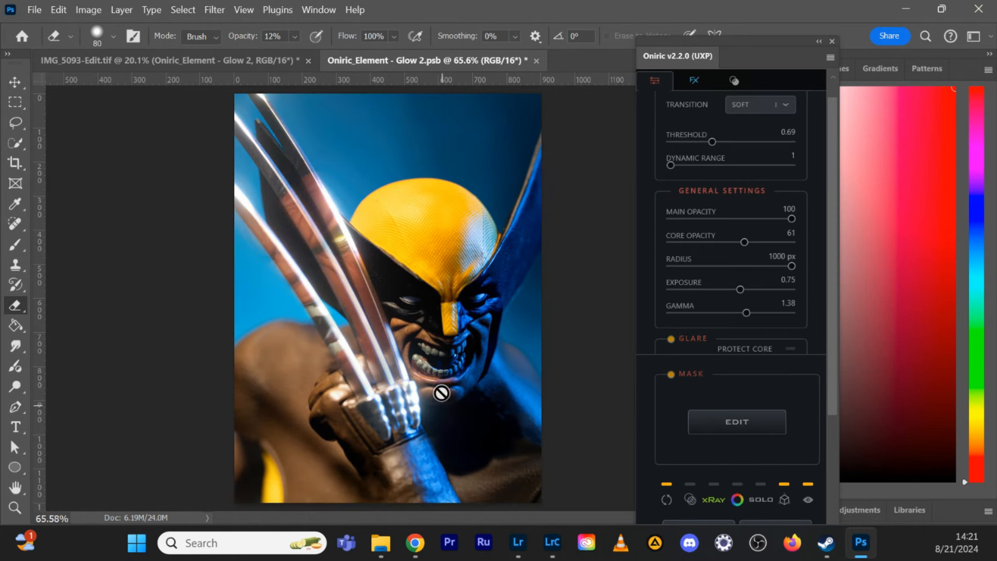
- Try to extend the glow mask beside the knuckles with a 45 px brush, clear the stroke, and apply the mask
left_click(752, 420)
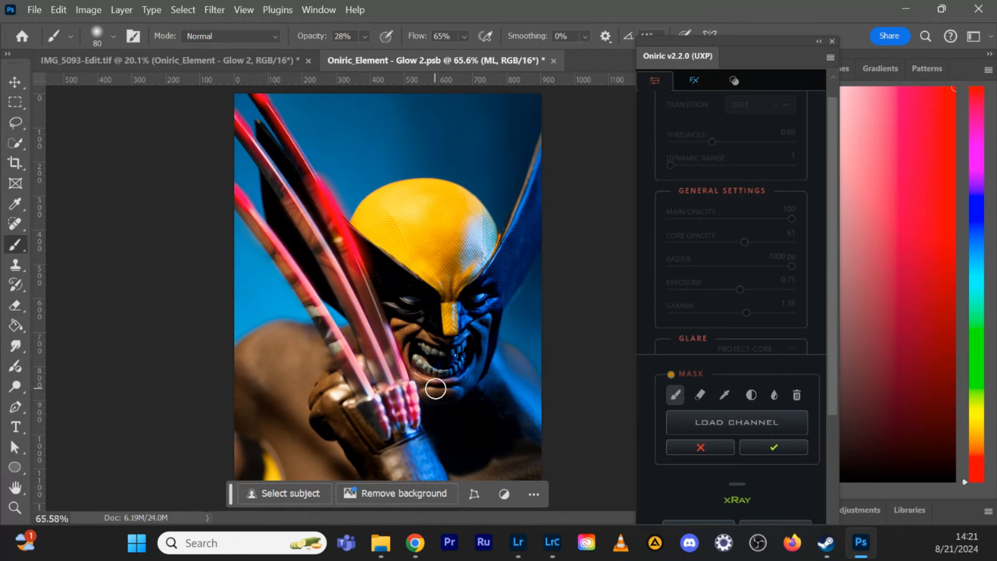
key("[")
key("[")
key("[")
key("[")
mouse_move(426, 384)
left_mouse_down()
mouse_move(428, 416)
mouse_move(430, 376)
left_mouse_up()
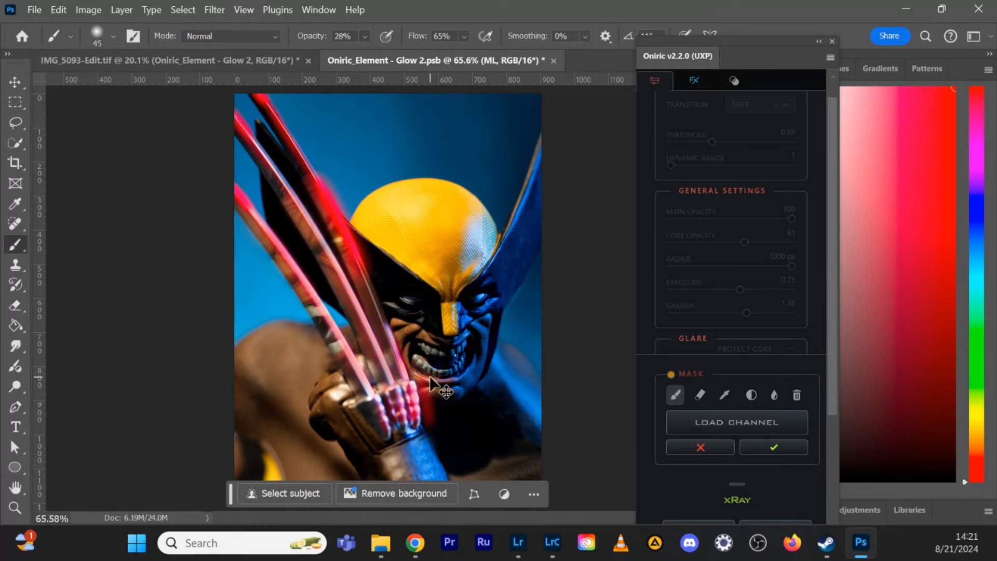
left_click(699, 394)
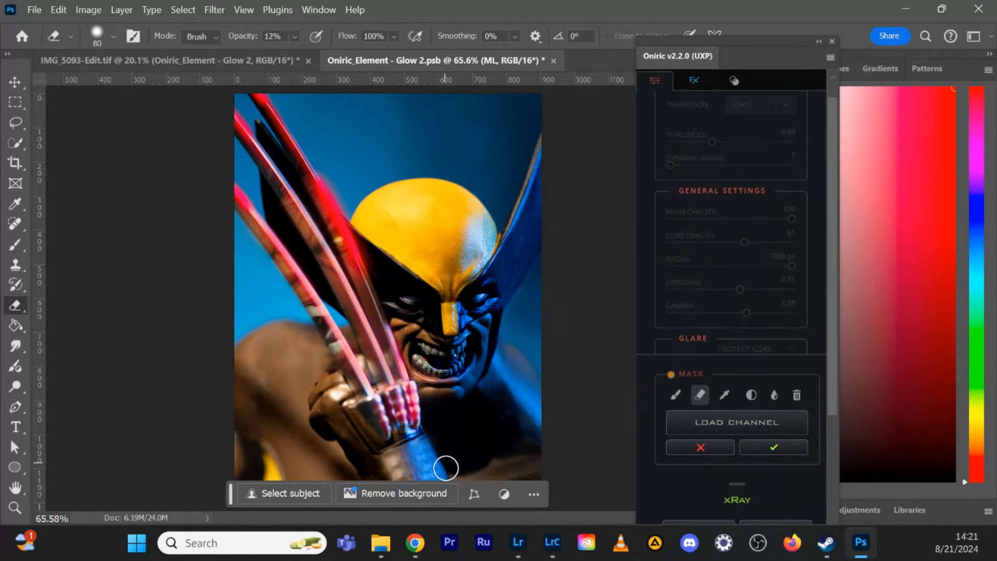
left_click(771, 450)
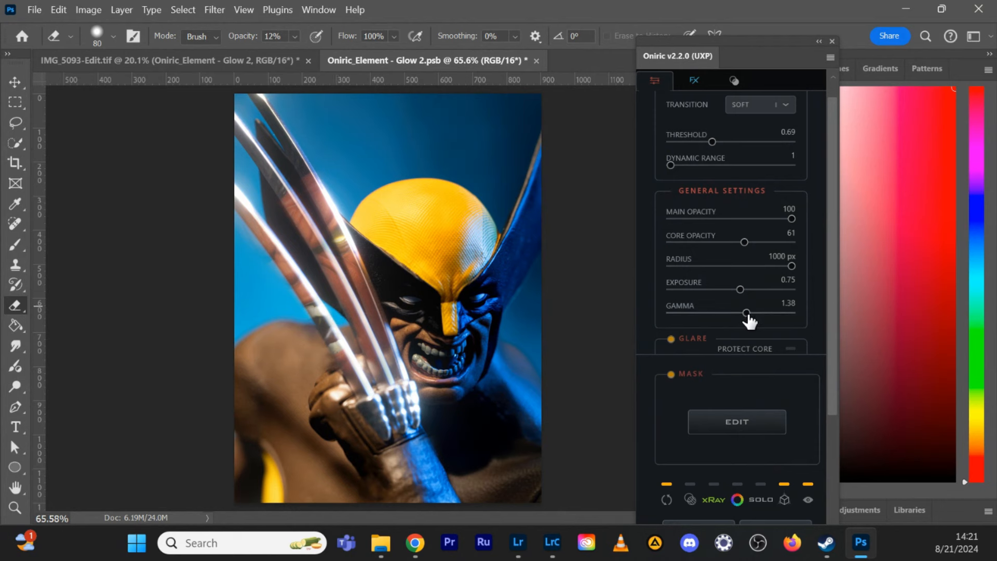
- Set the glow's gamma to 2.06 and save the glow with its colour tint switched off
left_click_drag(746, 312, 784, 312)
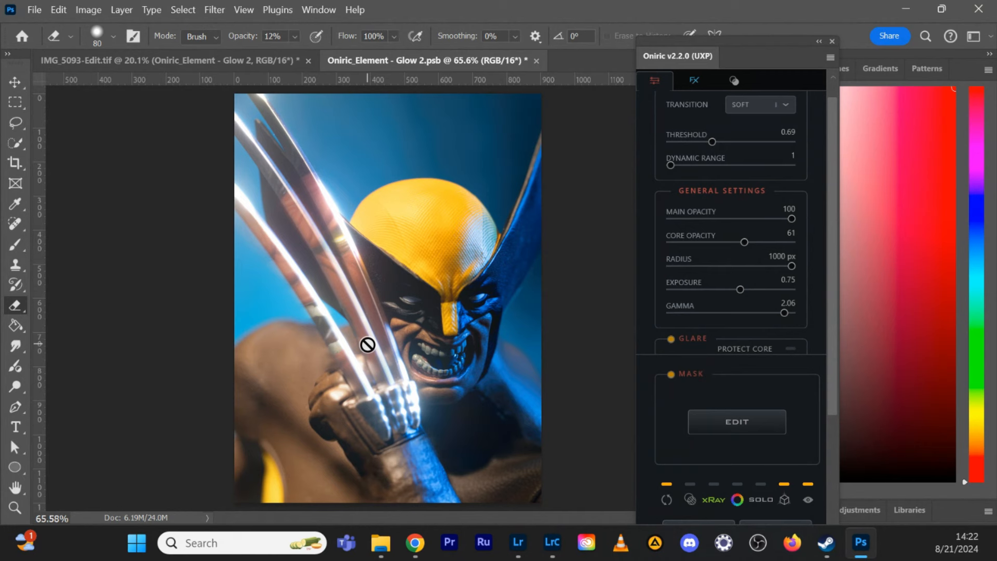
left_click_drag(829, 350, 831, 476)
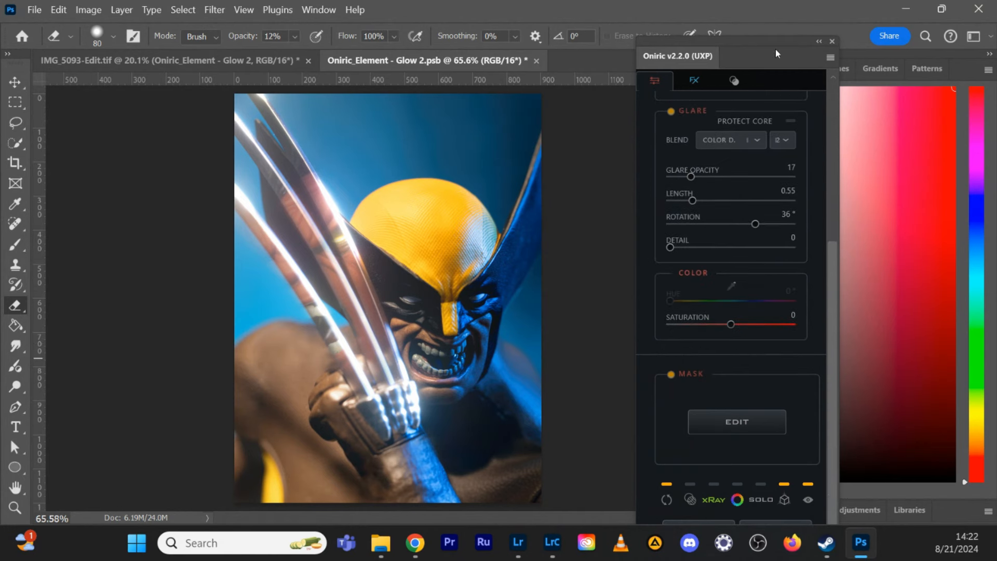
left_click_drag(777, 54, 769, 3)
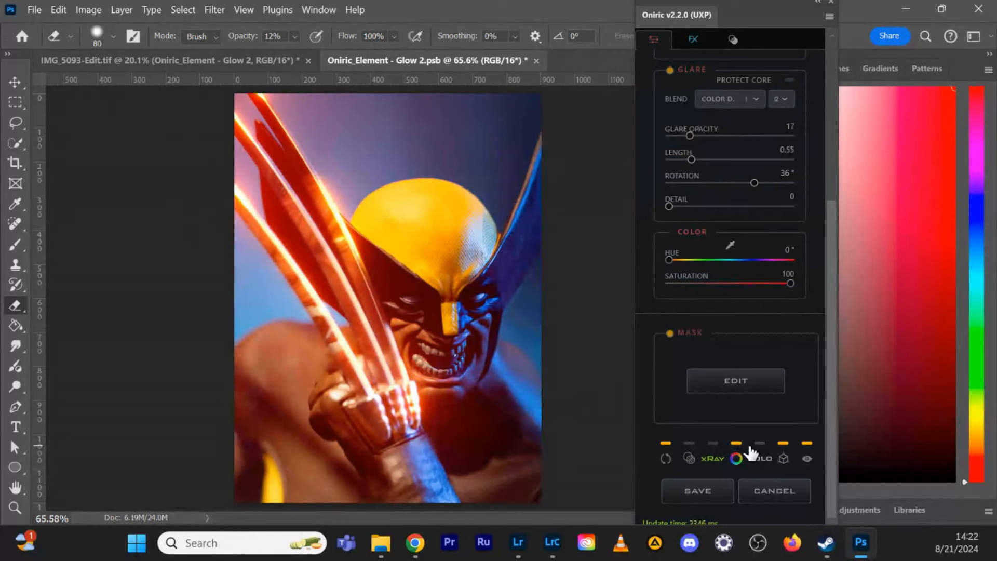
left_click(735, 460)
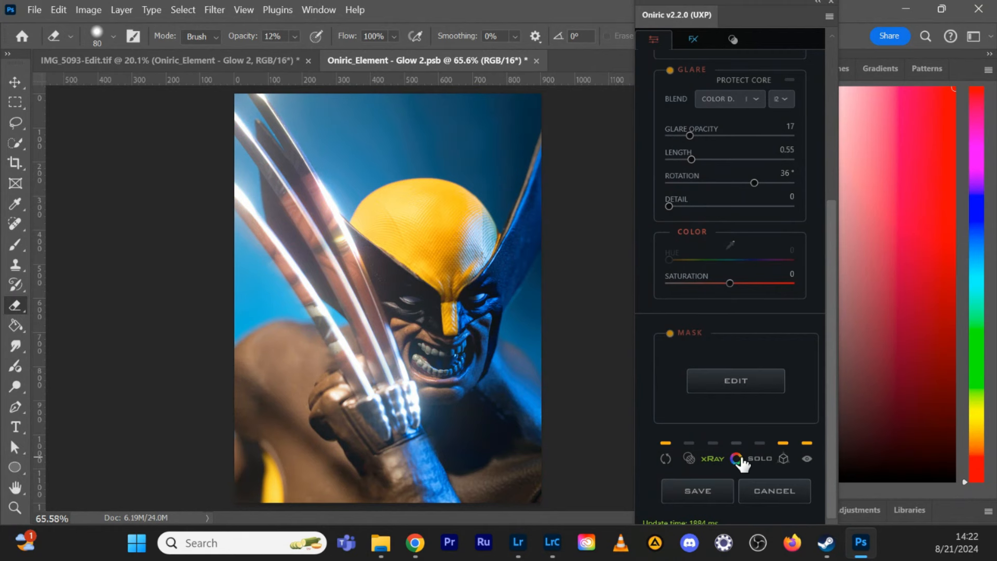
left_click(697, 493)
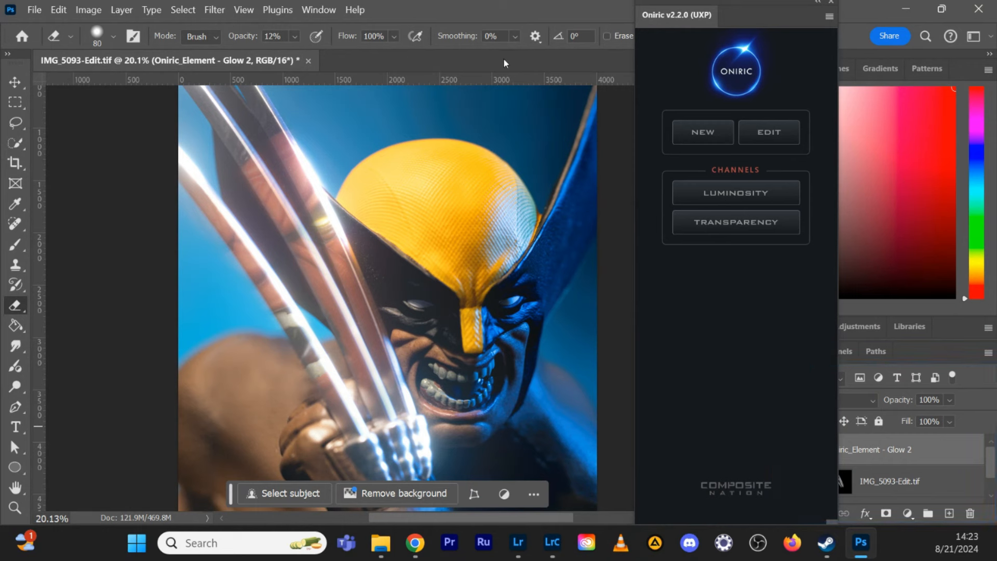
- Collapse the Oniric panel to inspect the whole image, reopen it and start a new glow, keeping the panel clear of the figure
double_click(822, 14)
mouse_move(737, 248)
left_mouse_down()
mouse_move(734, 368)
mouse_move(730, 247)
mouse_move(731, 267)
mouse_move(731, 258)
left_mouse_up()
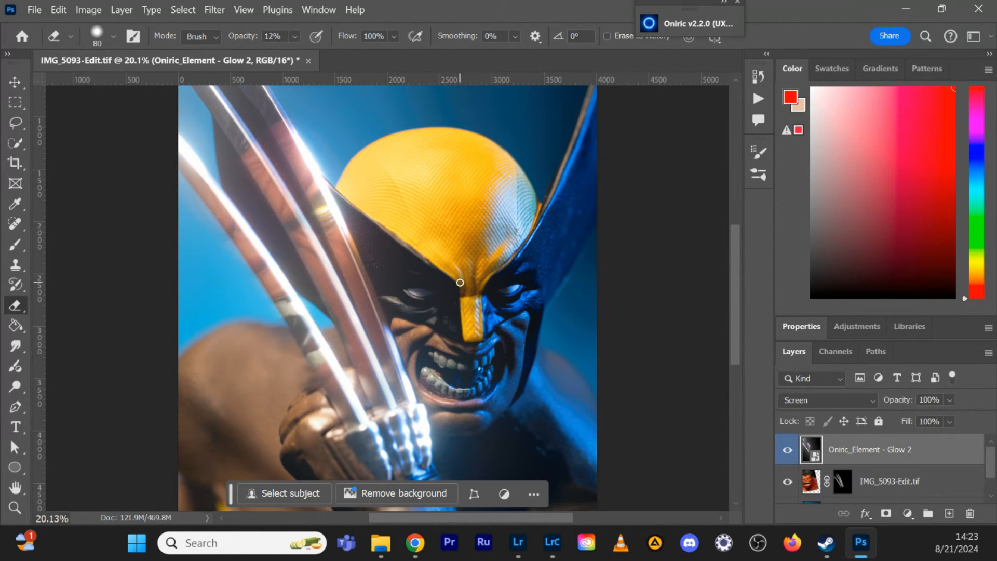
left_click(690, 23)
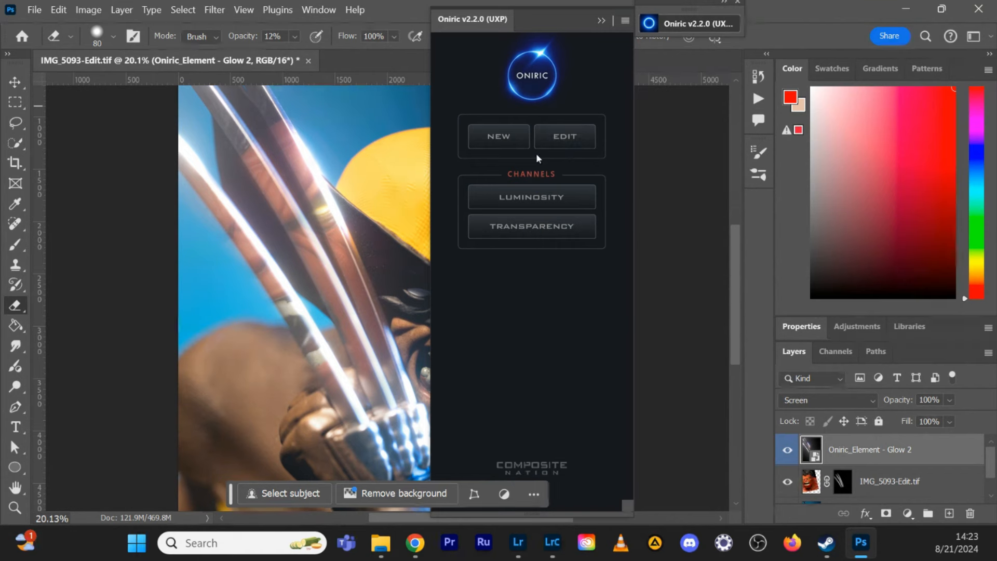
left_click(505, 137)
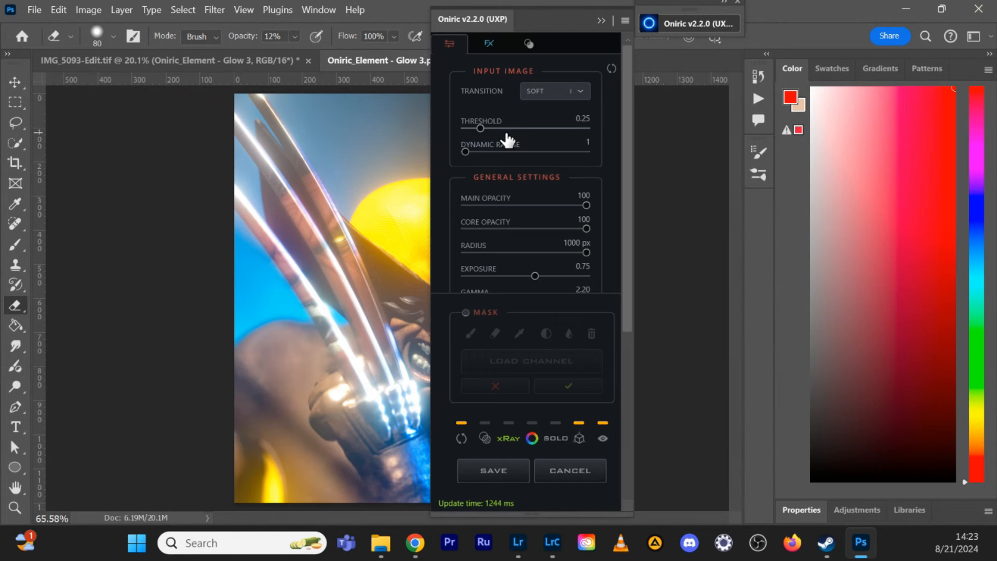
left_click_drag(555, 21, 786, 33)
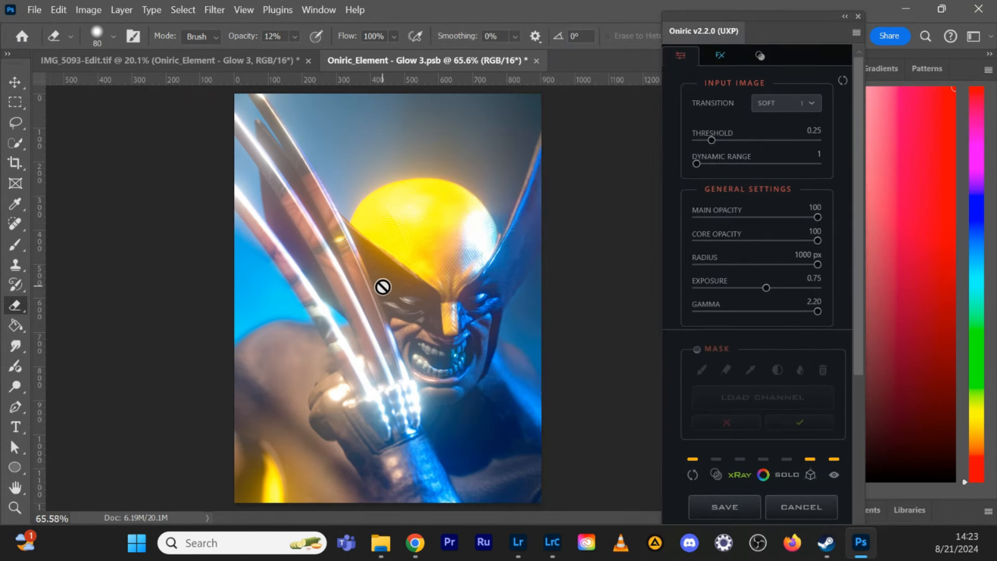
- Turn on the new glow's mask, paint it over both of Wolverine's eyes with a 35 px brush, and apply it
left_click(696, 350)
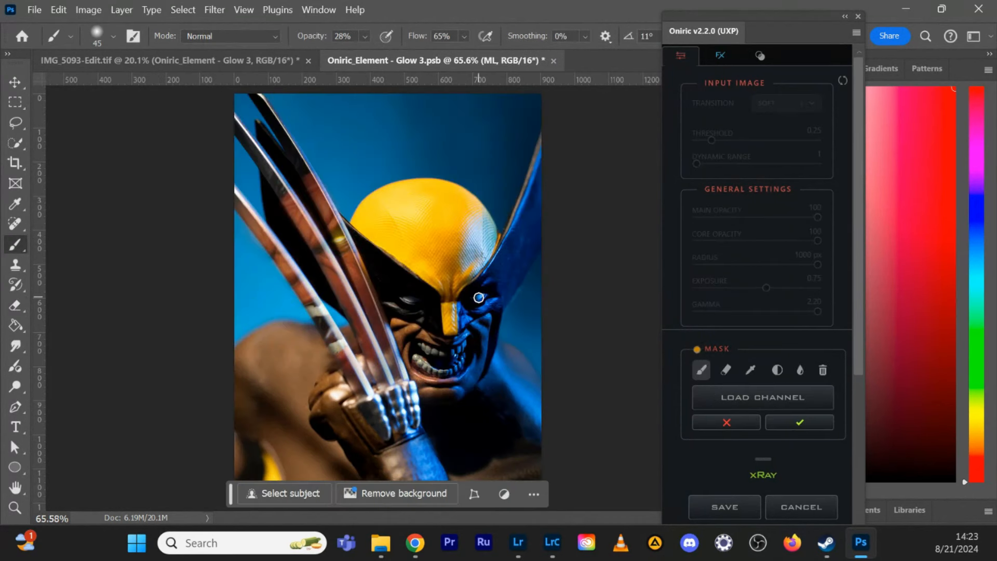
key("bracketleft")
left_click_drag(477, 298, 484, 289)
left_click_drag(407, 299, 407, 297)
left_click(814, 424)
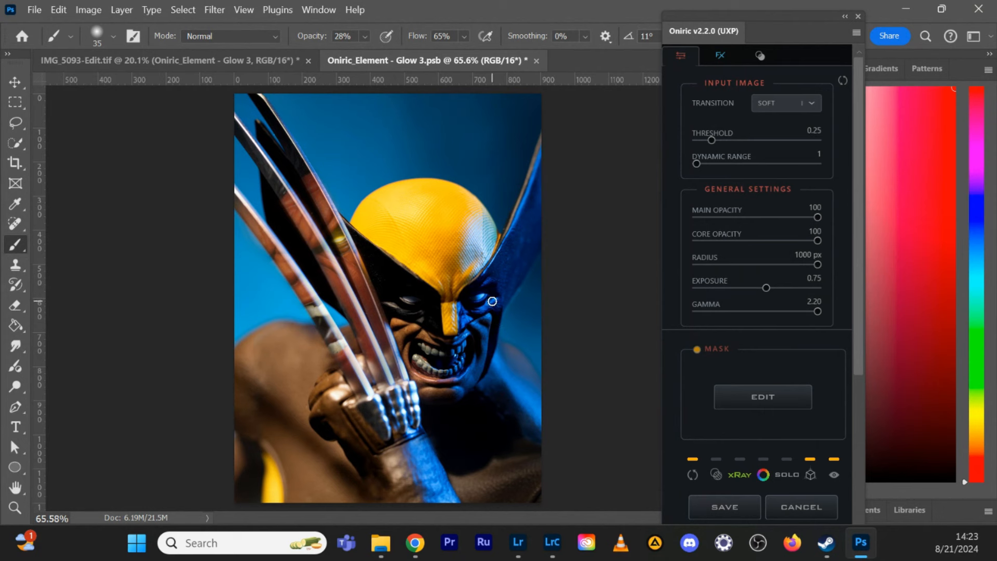
- Set the eye glow's threshold to 0.80, dynamic range to 37 and exposure to -0.48
left_click_drag(711, 140, 745, 138)
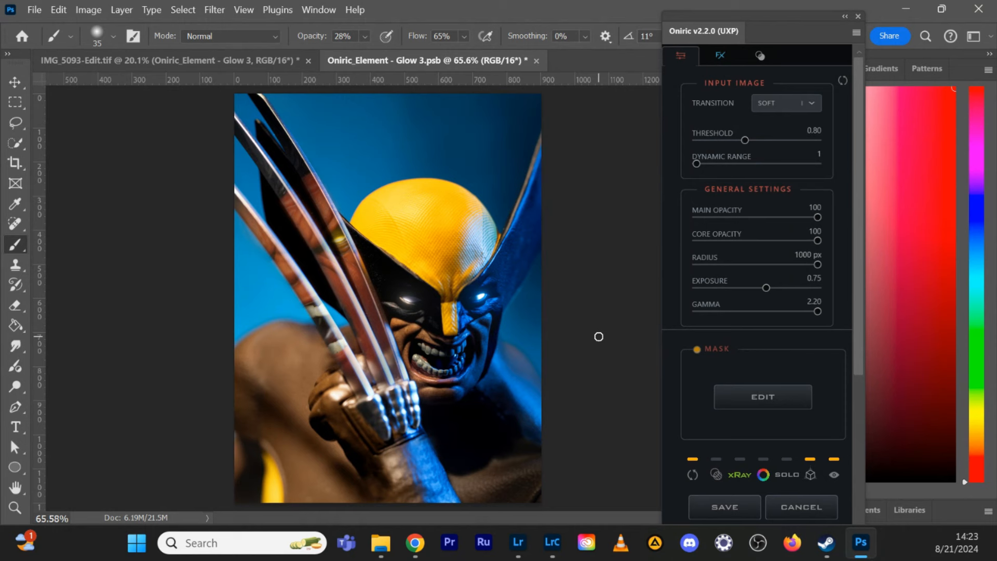
left_click_drag(696, 164, 713, 164)
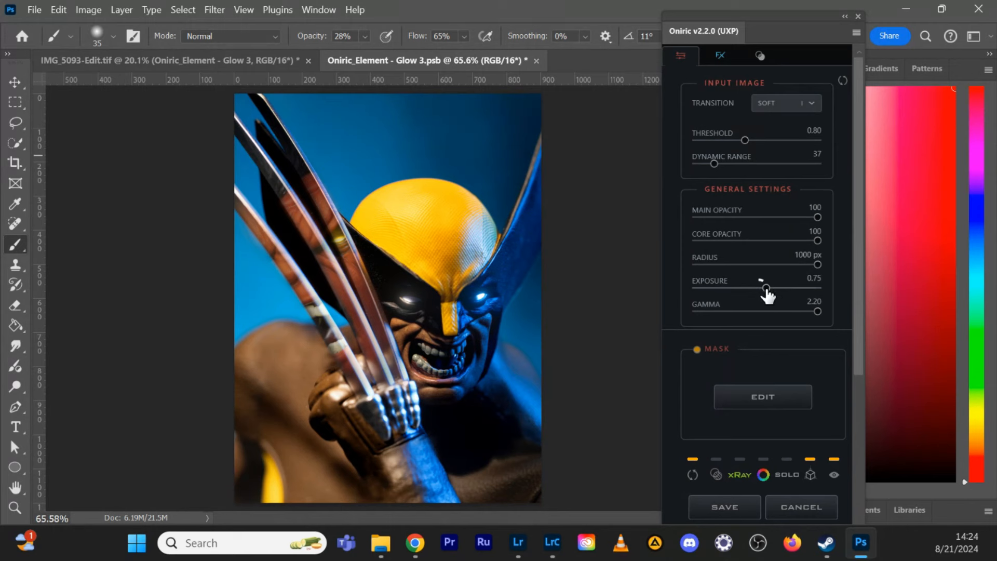
left_click_drag(765, 288, 752, 288)
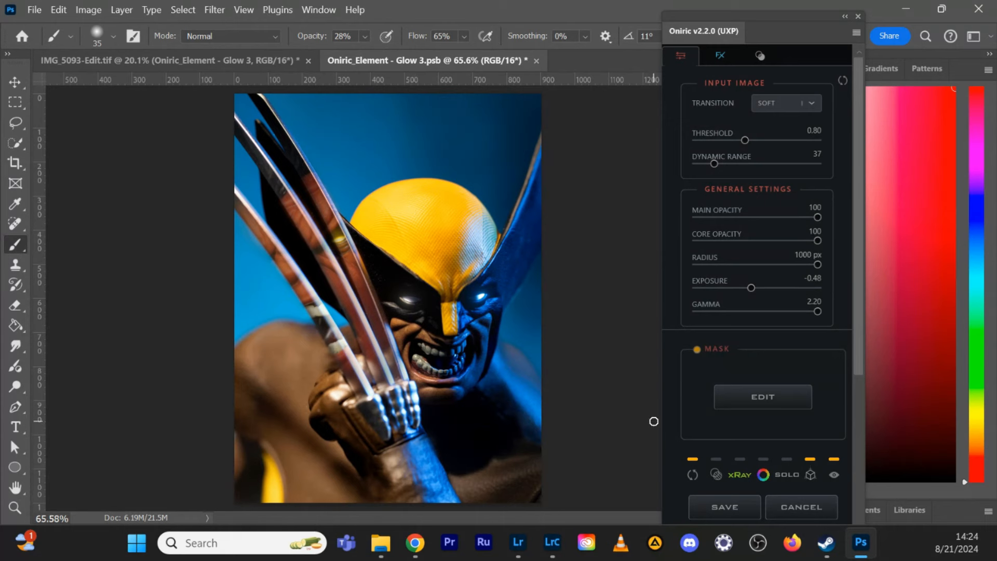
- Turn on the colour tint for the eye glow with hue 0° and saturation 100
left_click_drag(858, 308, 856, 386)
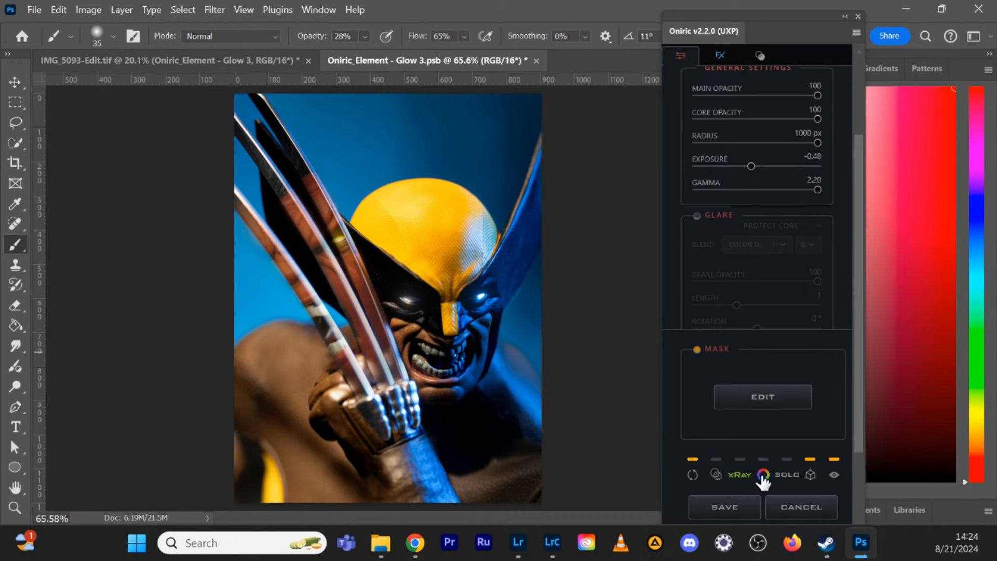
left_click(763, 474)
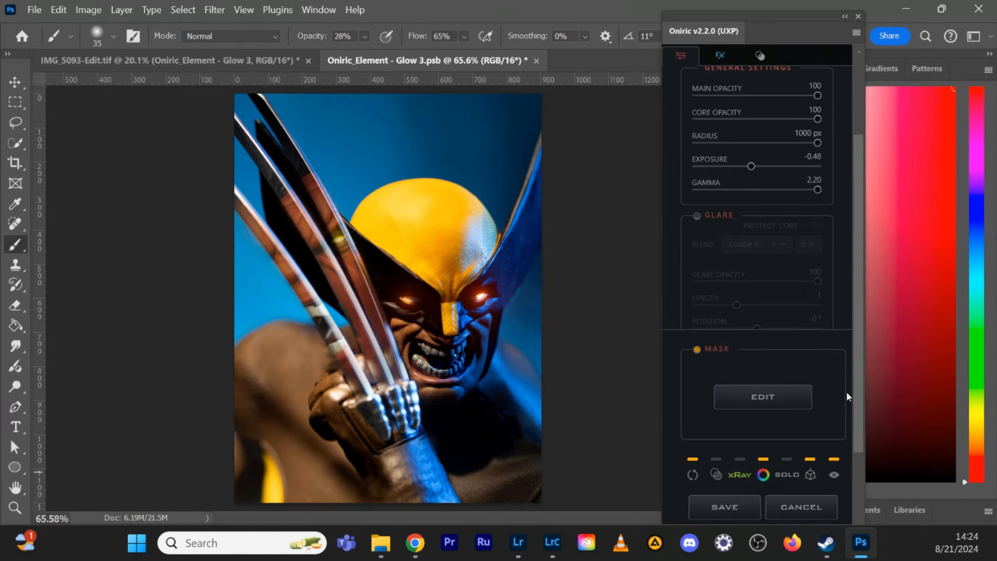
left_click_drag(851, 402, 860, 489)
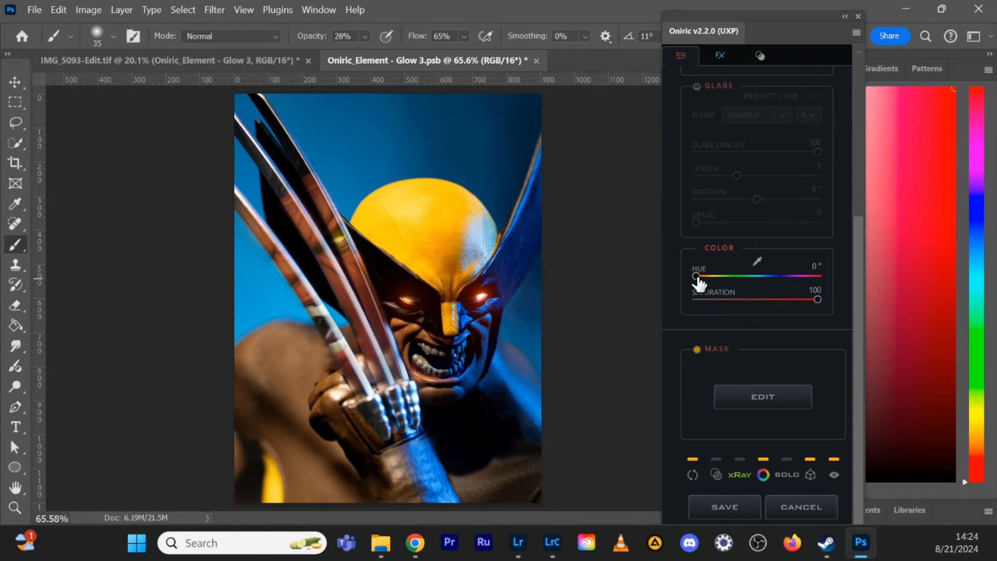
left_click_drag(695, 280, 703, 283)
- Touch up the glow mask over both eyes with the 35 px brush at 28% opacity, and apply it
left_click(774, 397)
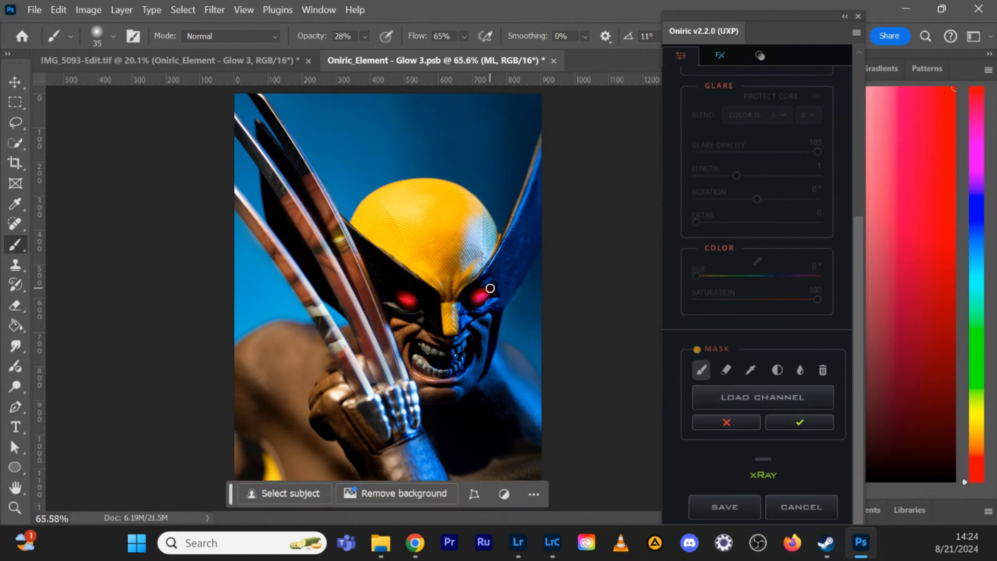
left_click(807, 424)
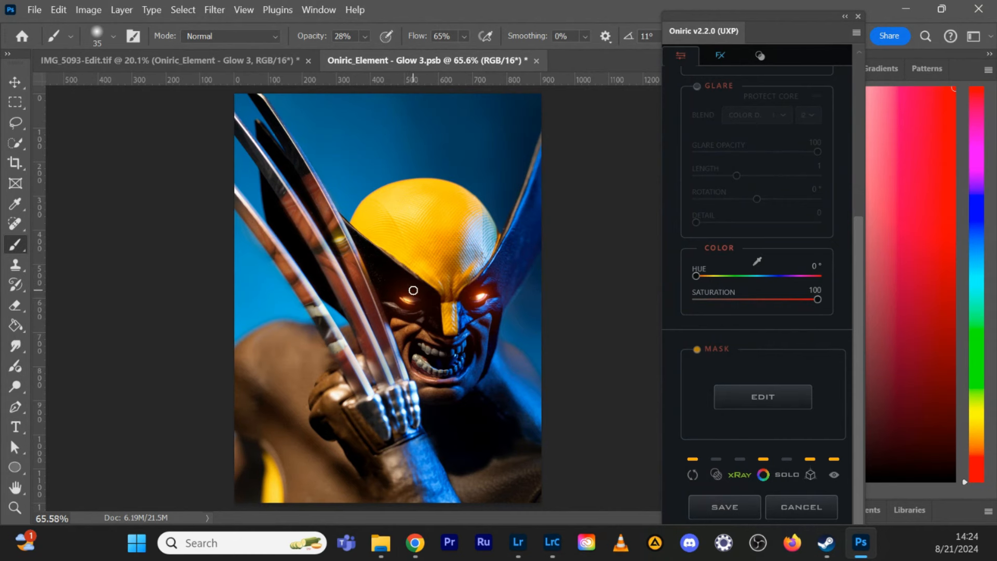
left_click(769, 397)
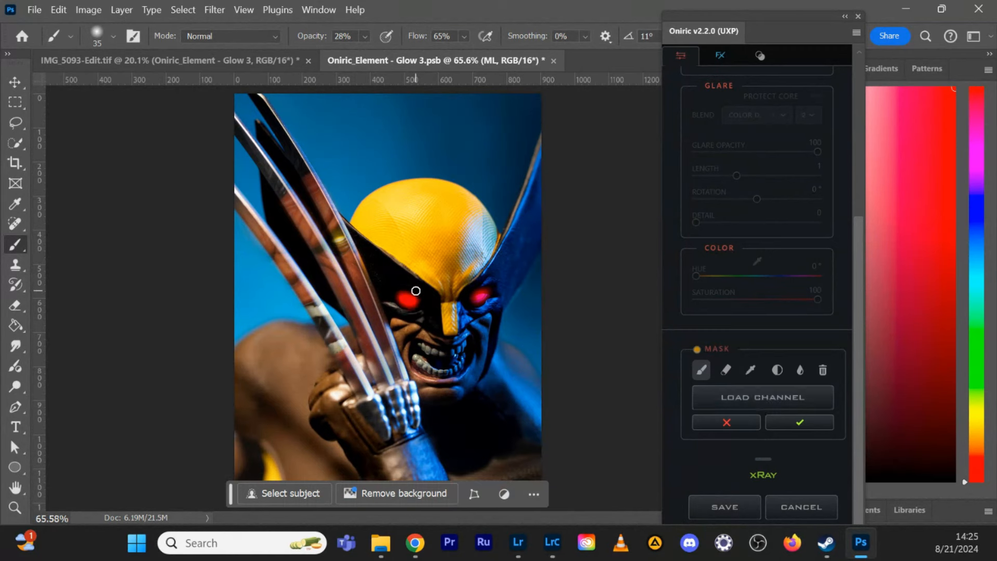
left_click(802, 425)
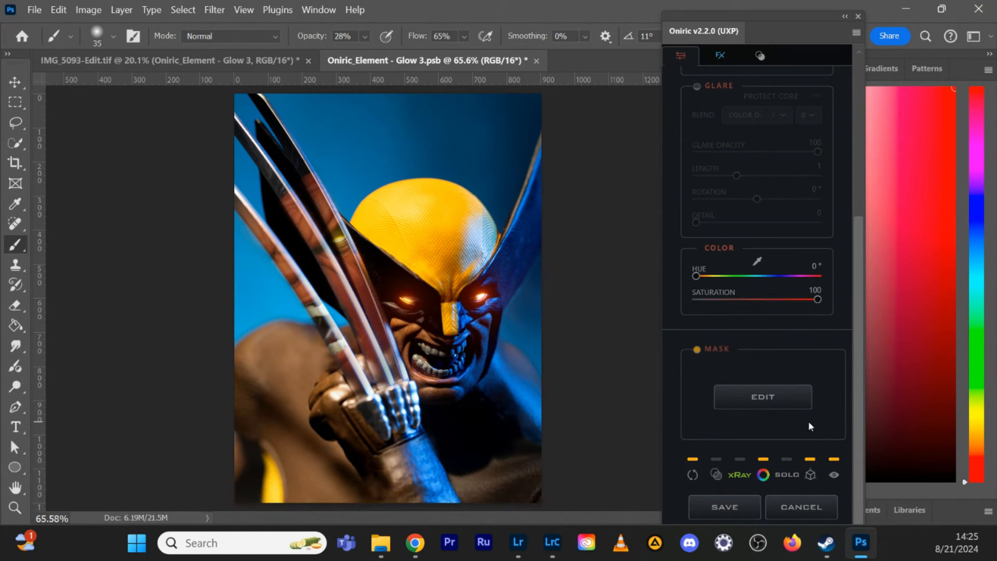
- Lower the eye glow's gamma to 1.43, then discard this glow without saving
left_click_drag(856, 347, 821, 287)
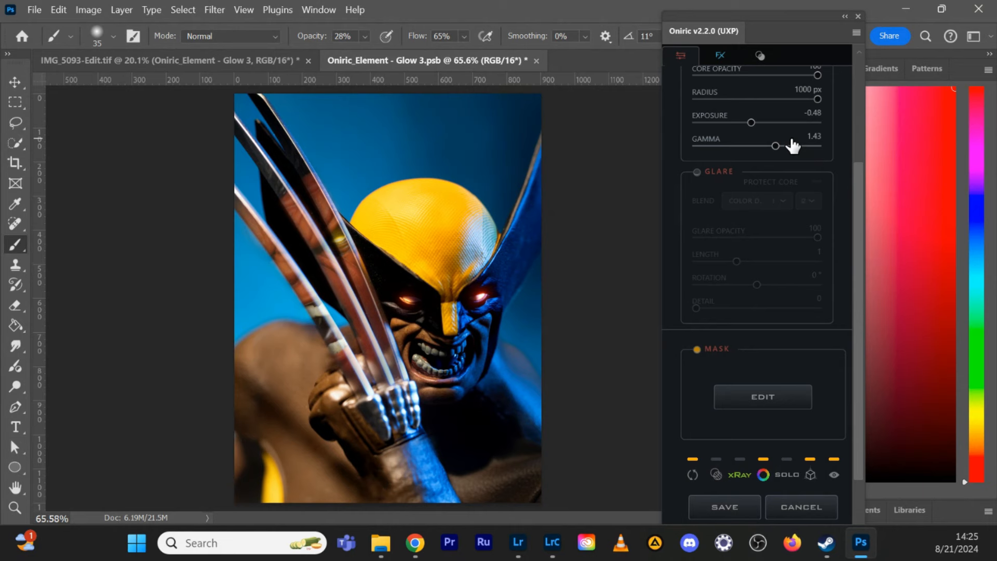
left_click(800, 507)
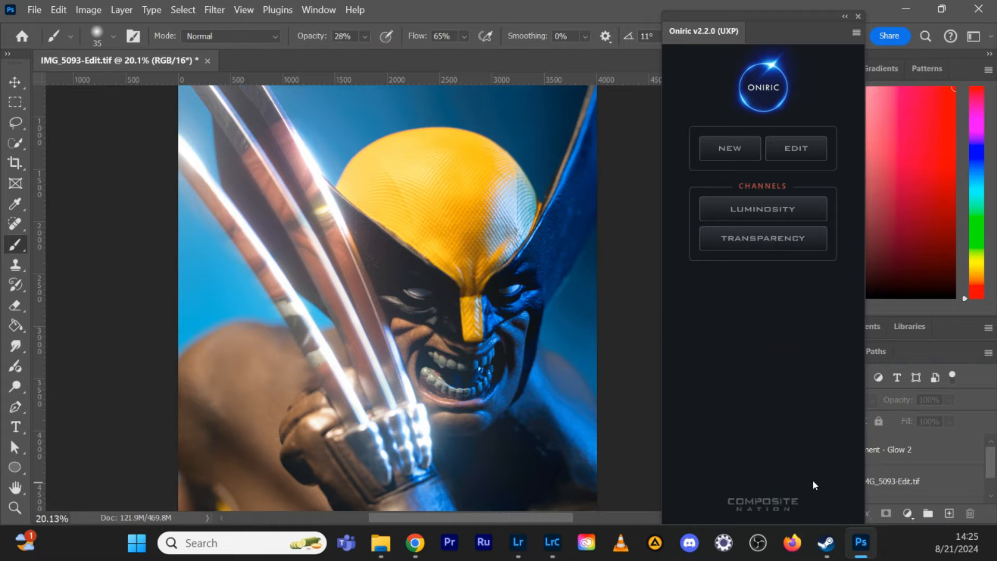
- Start another new Oniric glow on the main document
left_click(717, 152)
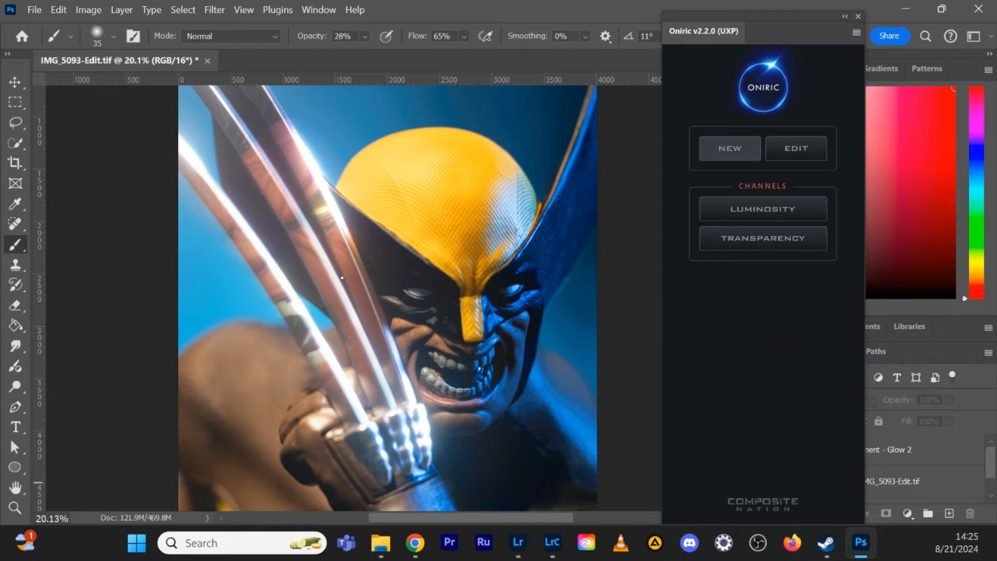